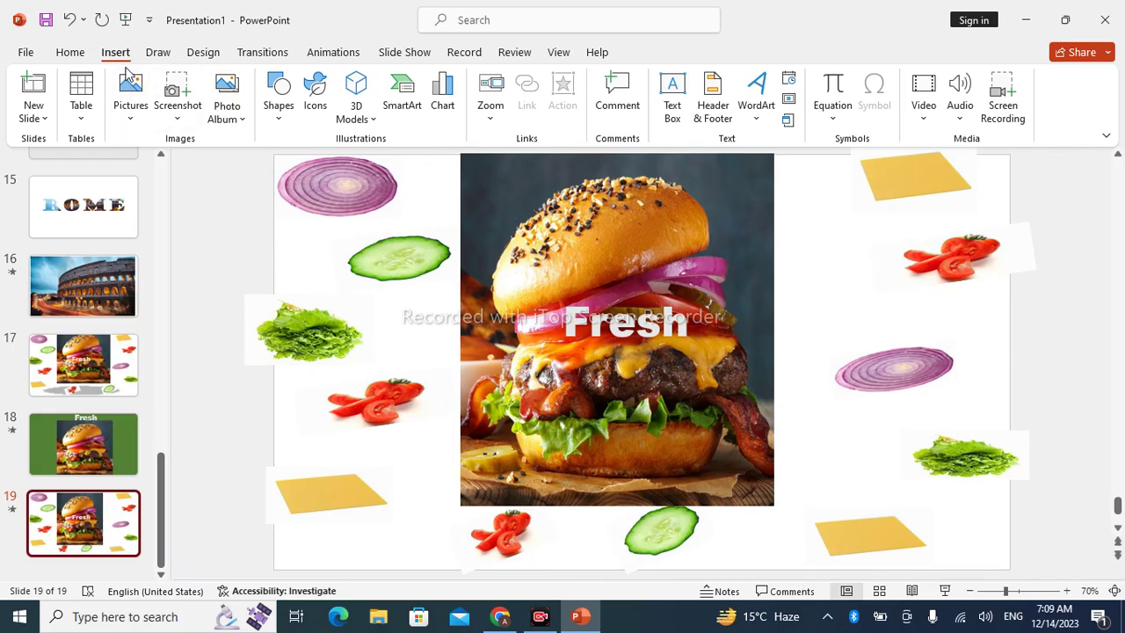
- Add a blank slide 20 and place the burger photo from this device in its centre
left_click(38, 117)
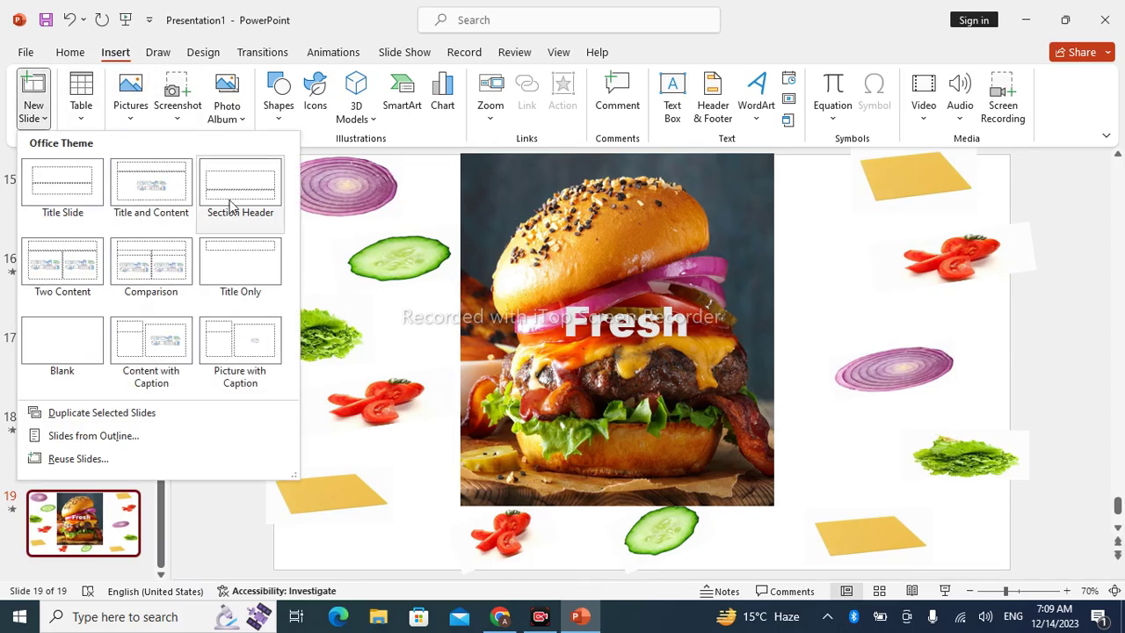
left_click(70, 346)
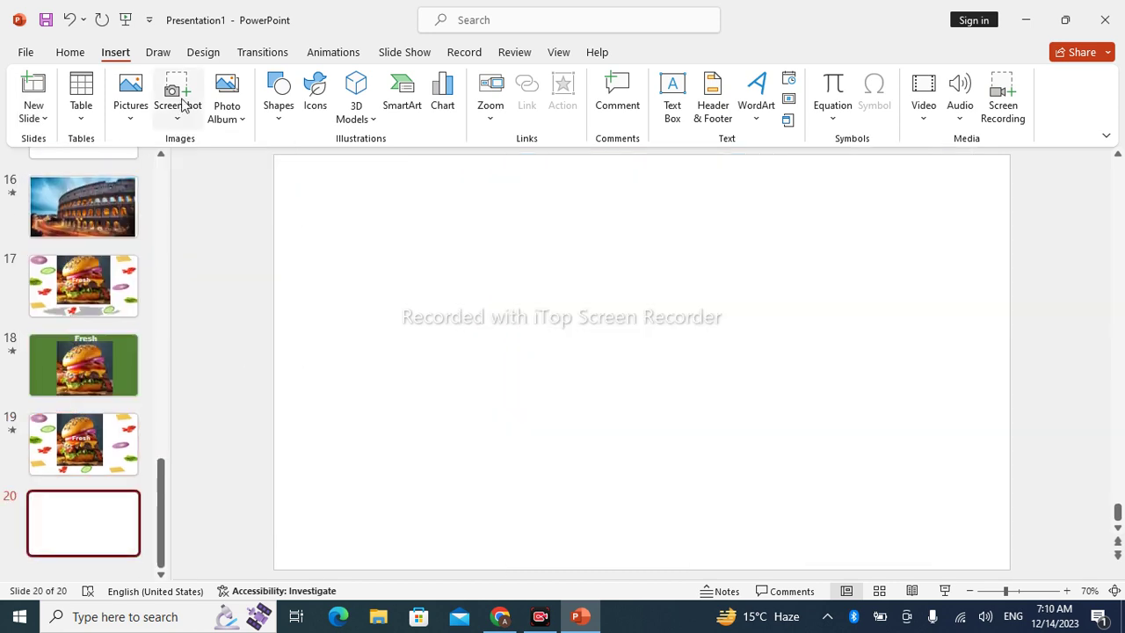
left_click(136, 118)
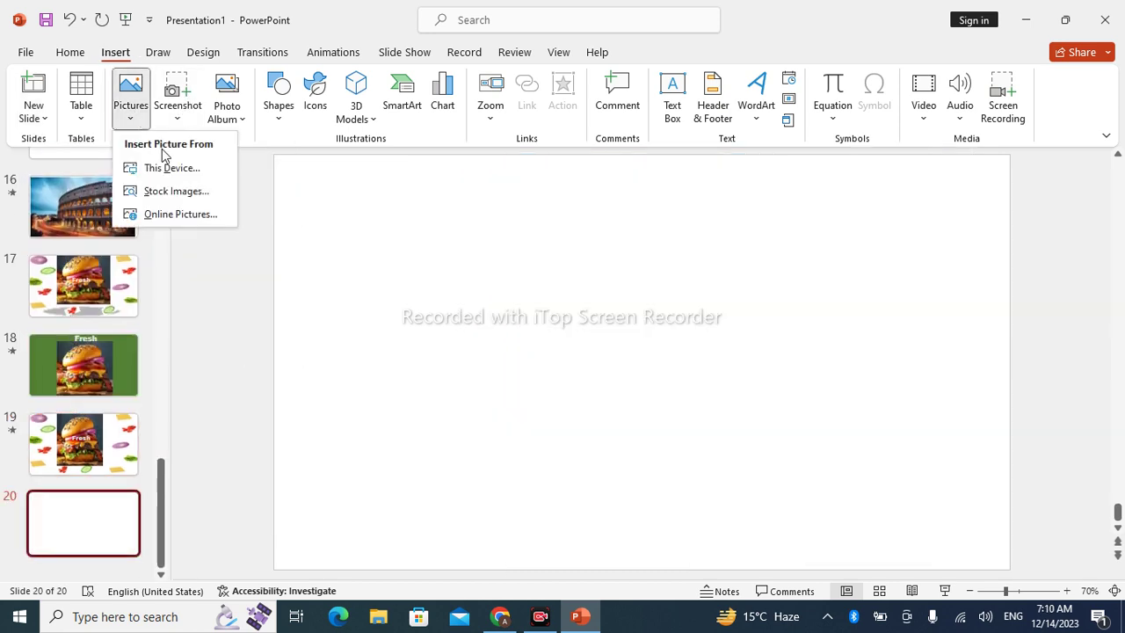
left_click(172, 170)
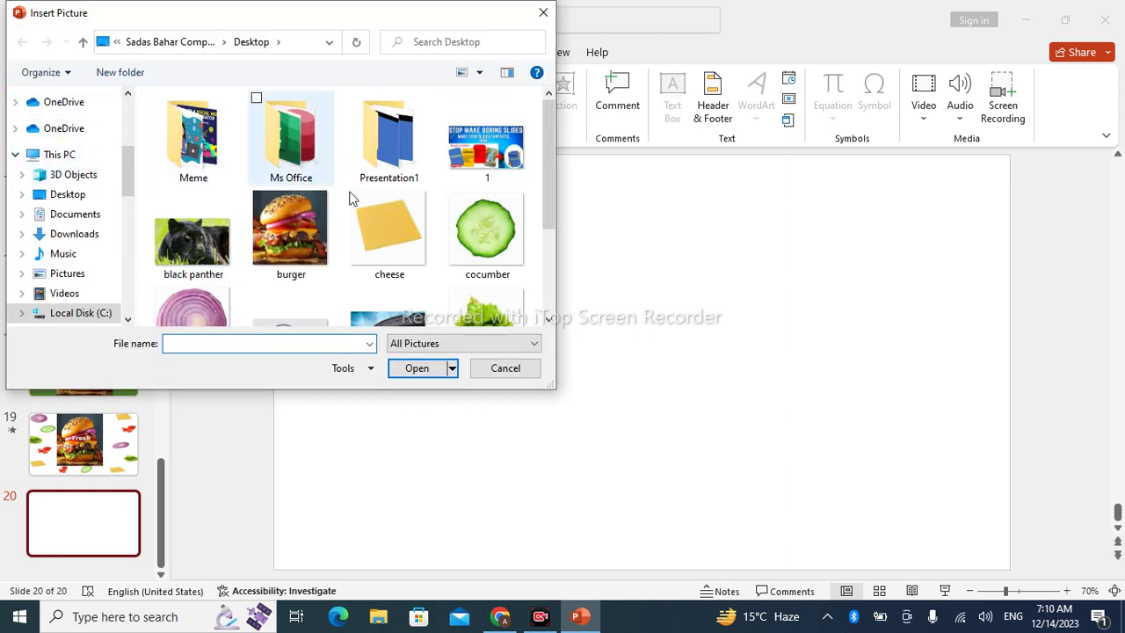
left_click(299, 242)
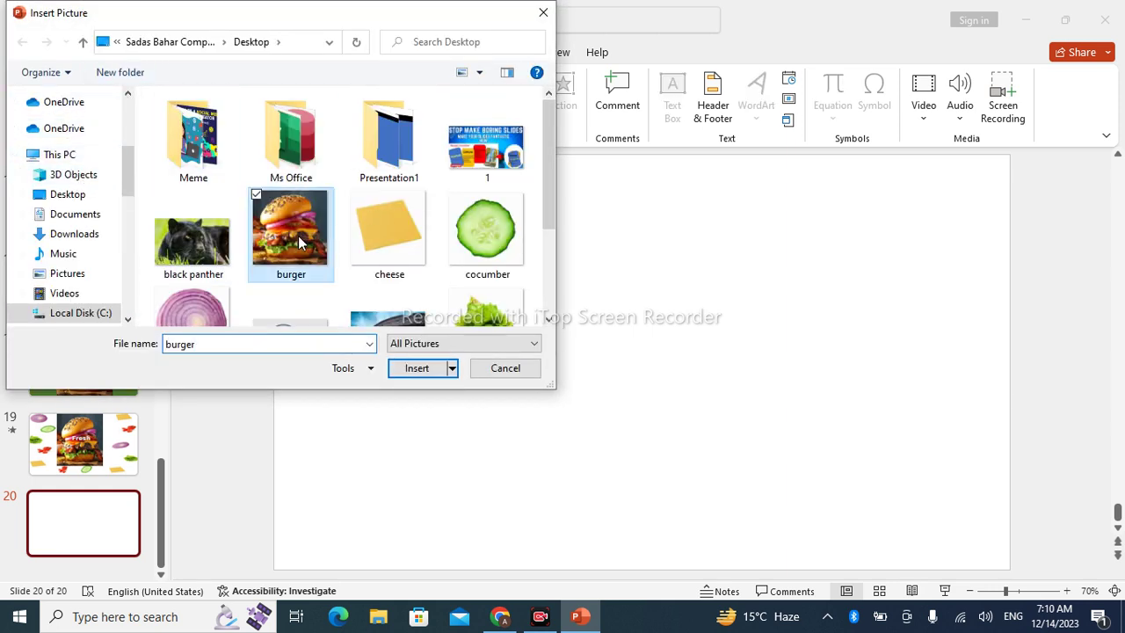
left_click(414, 373)
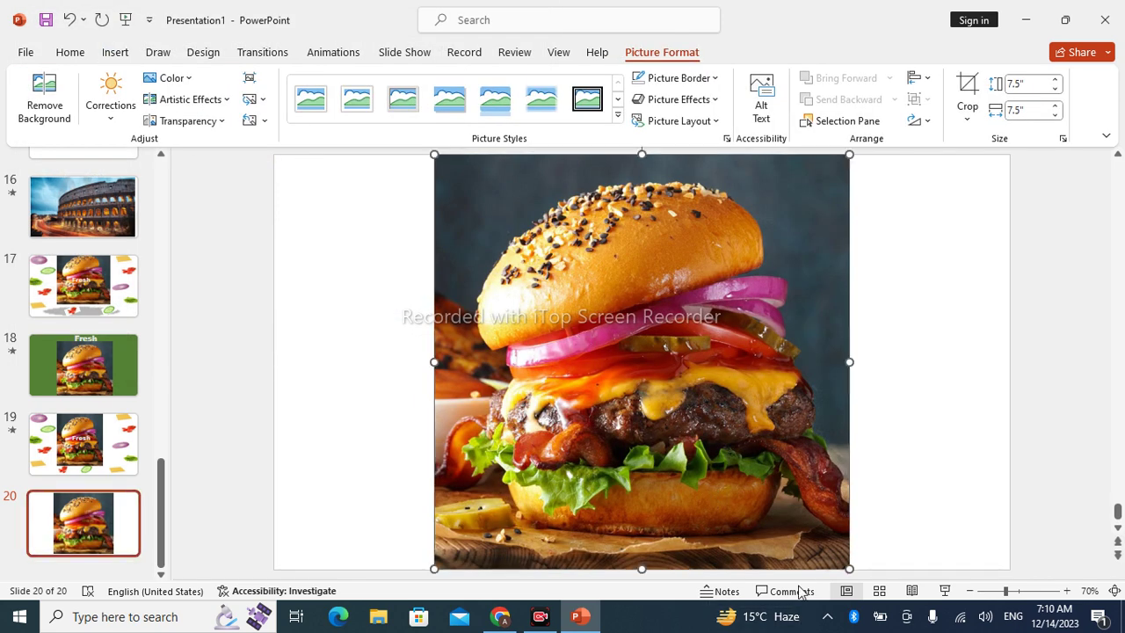
key("Escape")
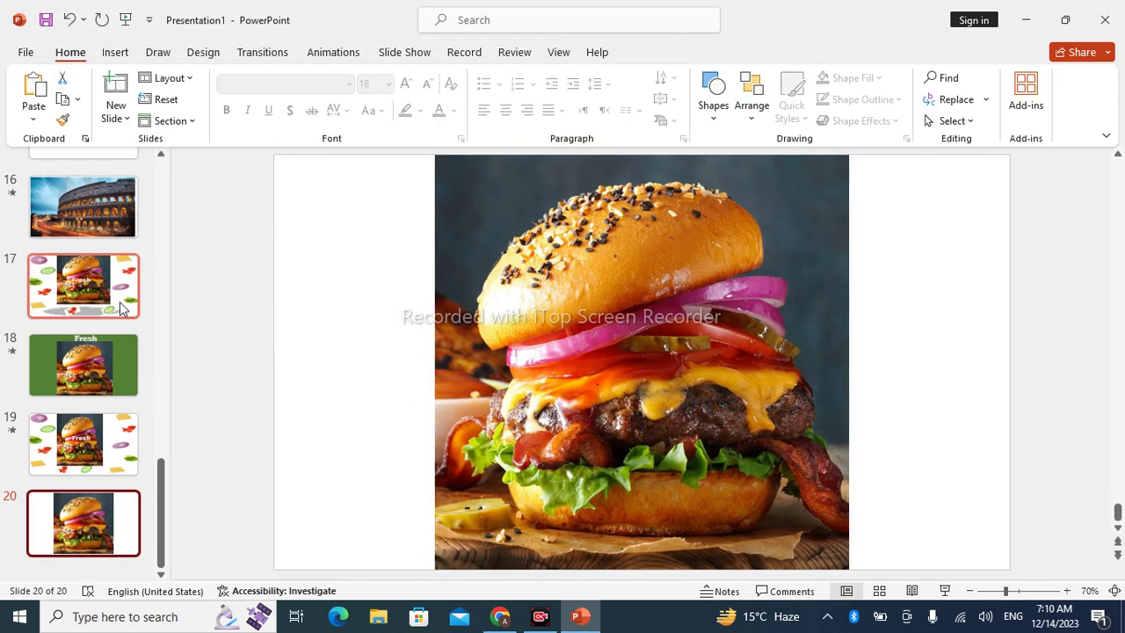
- Insert the onion slice picture, then undo to drop slide 20 and return to 19 slides
left_click(111, 58)
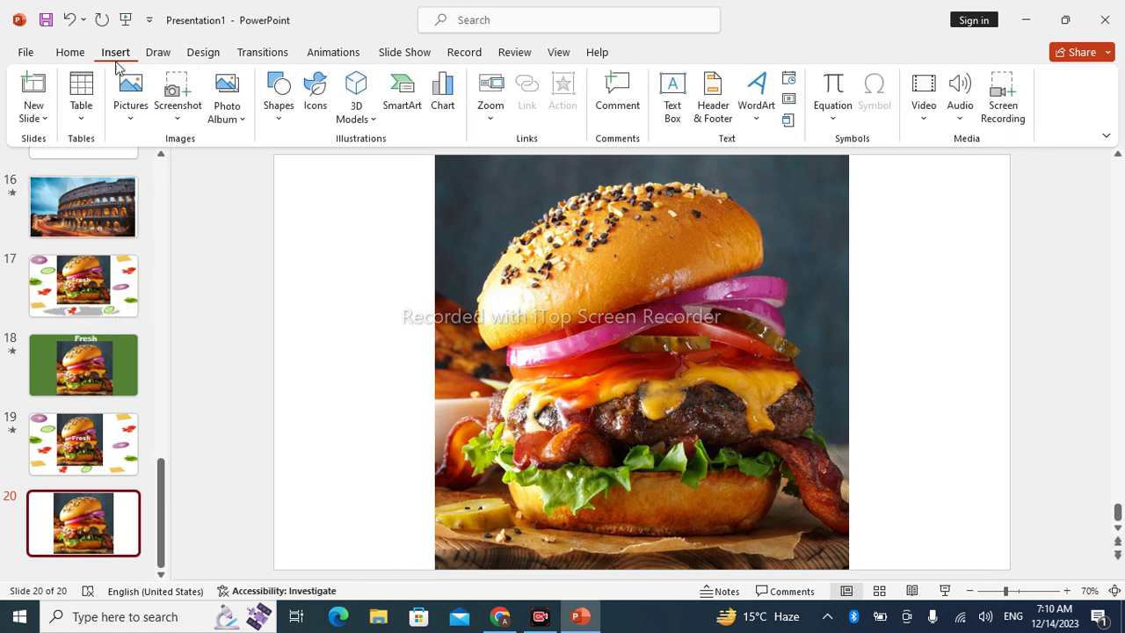
left_click(129, 123)
left_click(167, 172)
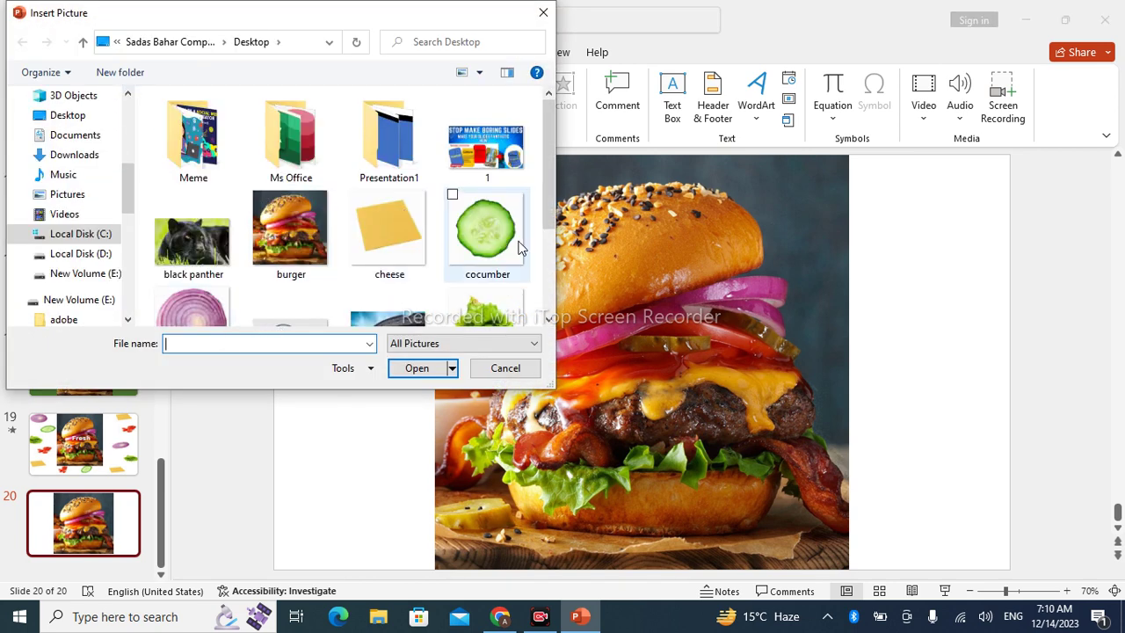
left_click(490, 235)
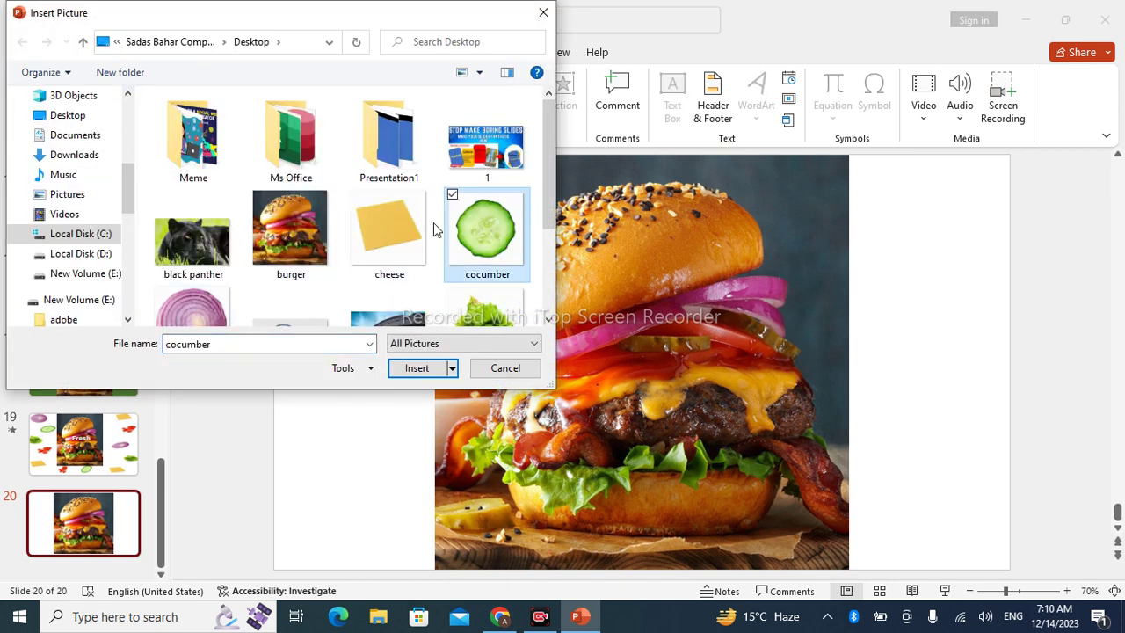
left_click(398, 219, "ctrl")
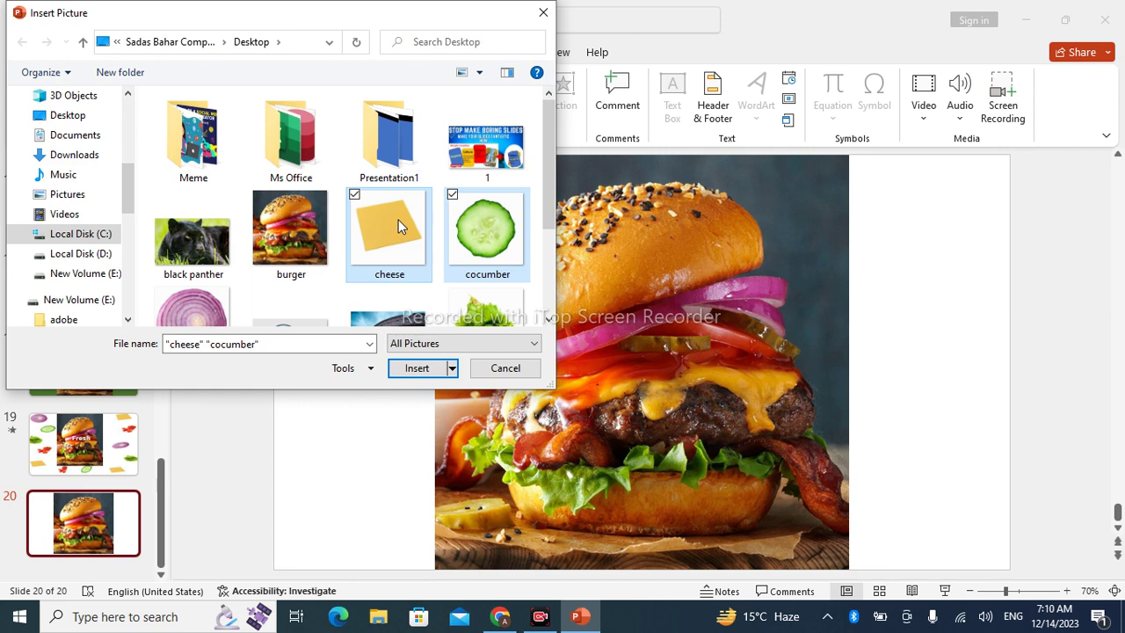
left_click(198, 316)
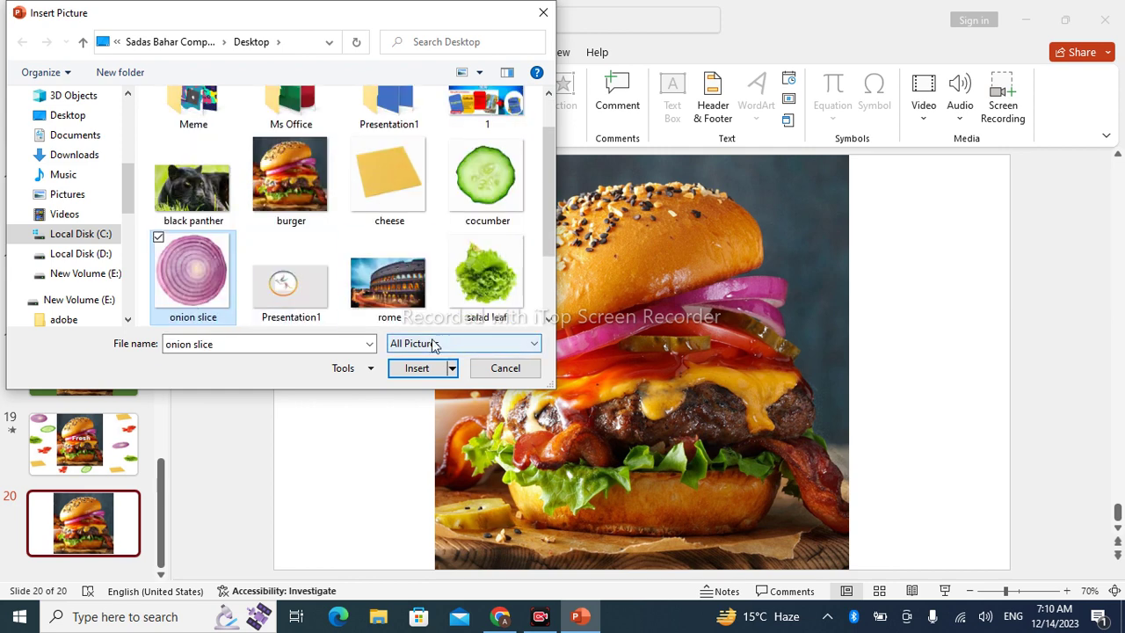
left_click(416, 368)
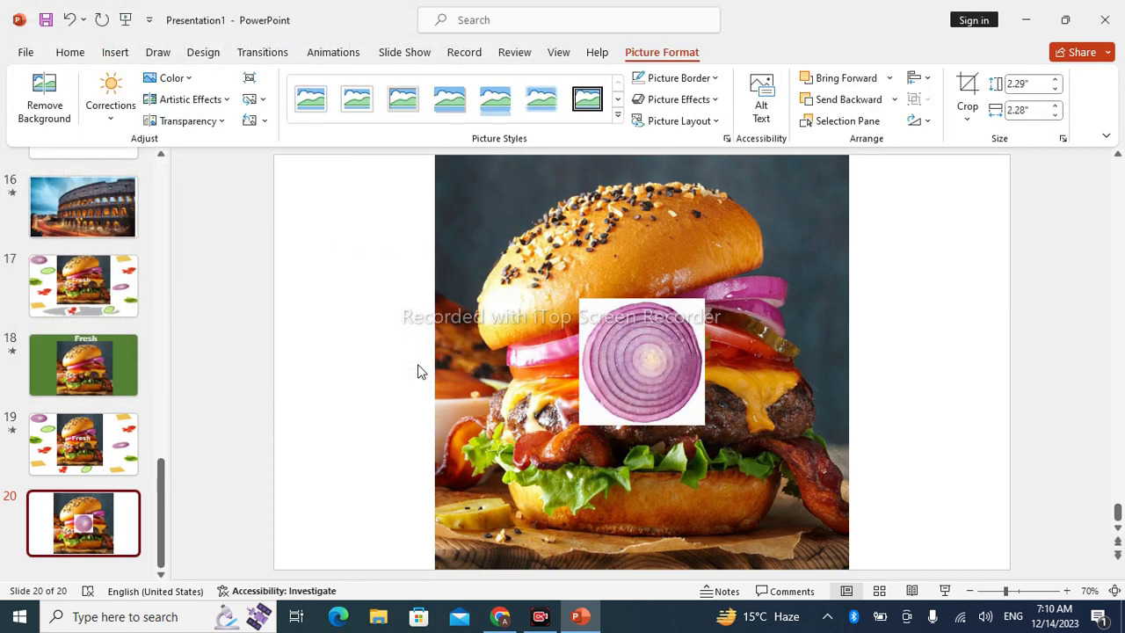
key("ctrl+z")
key("ctrl+z")
key("ctrl+z")
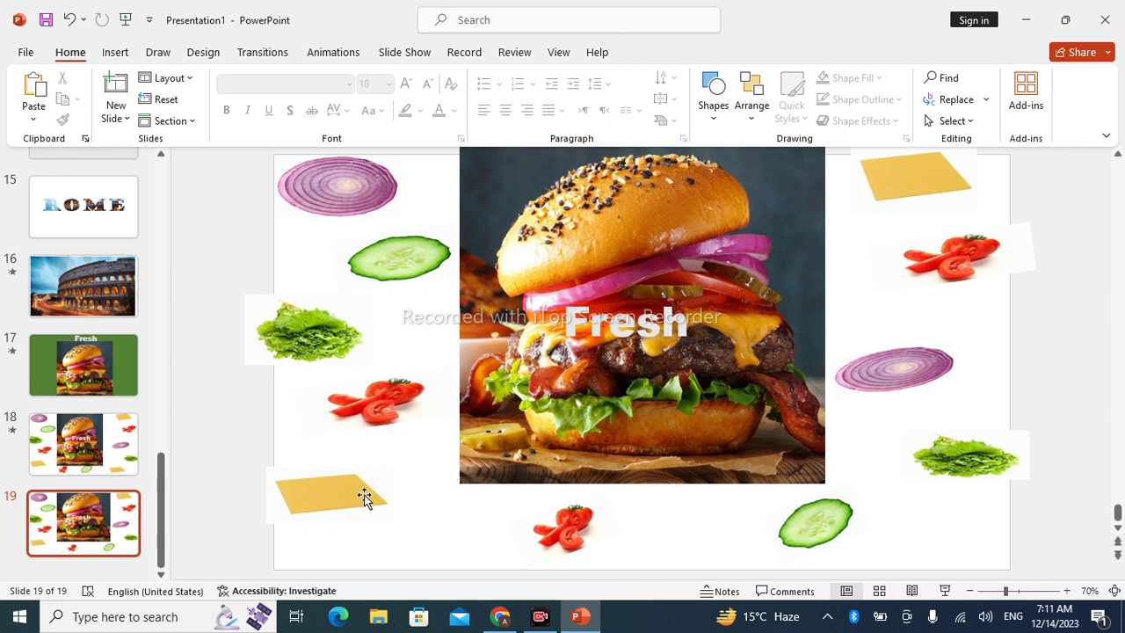
- Replace the old title with a new 'Fresh' text box in bold white Arial Black 54
key("ctrl+z")
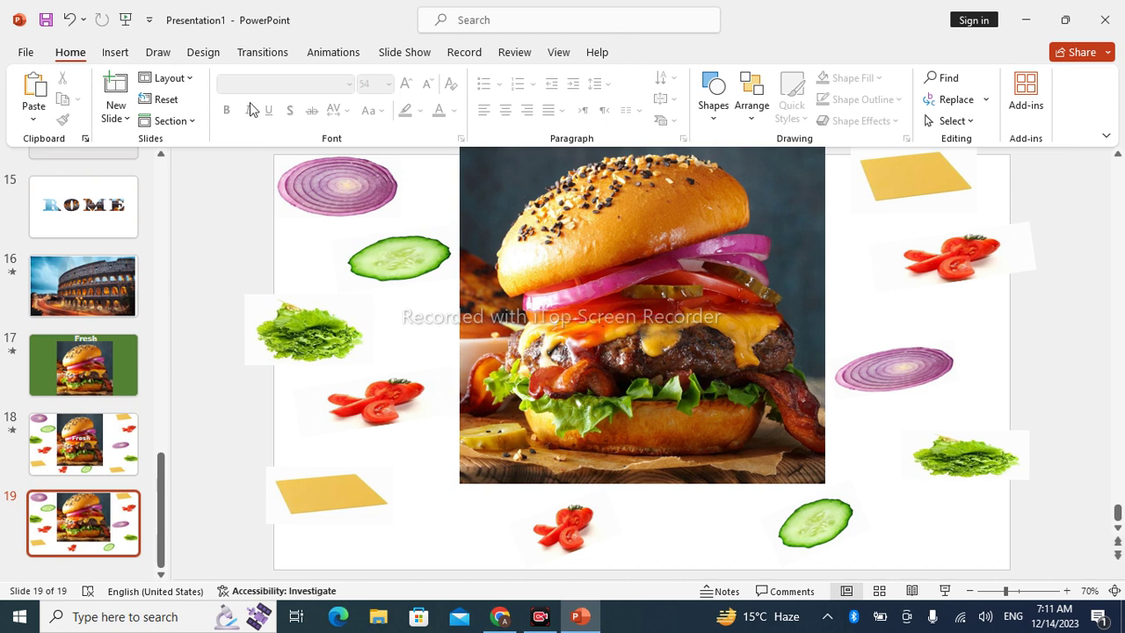
left_click(115, 52)
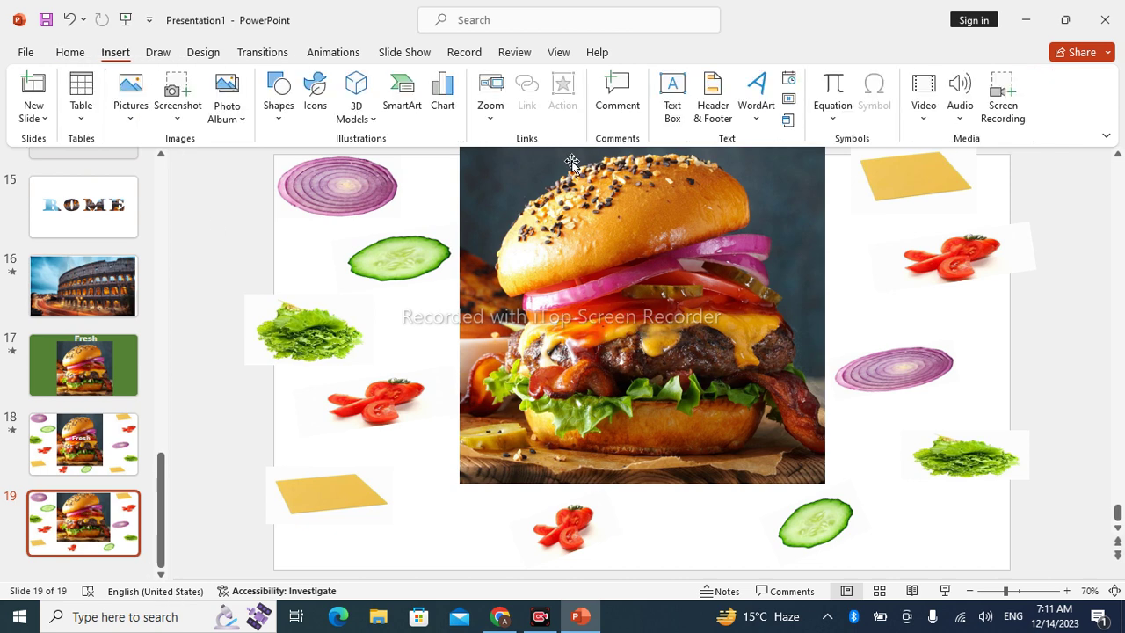
left_click(673, 95)
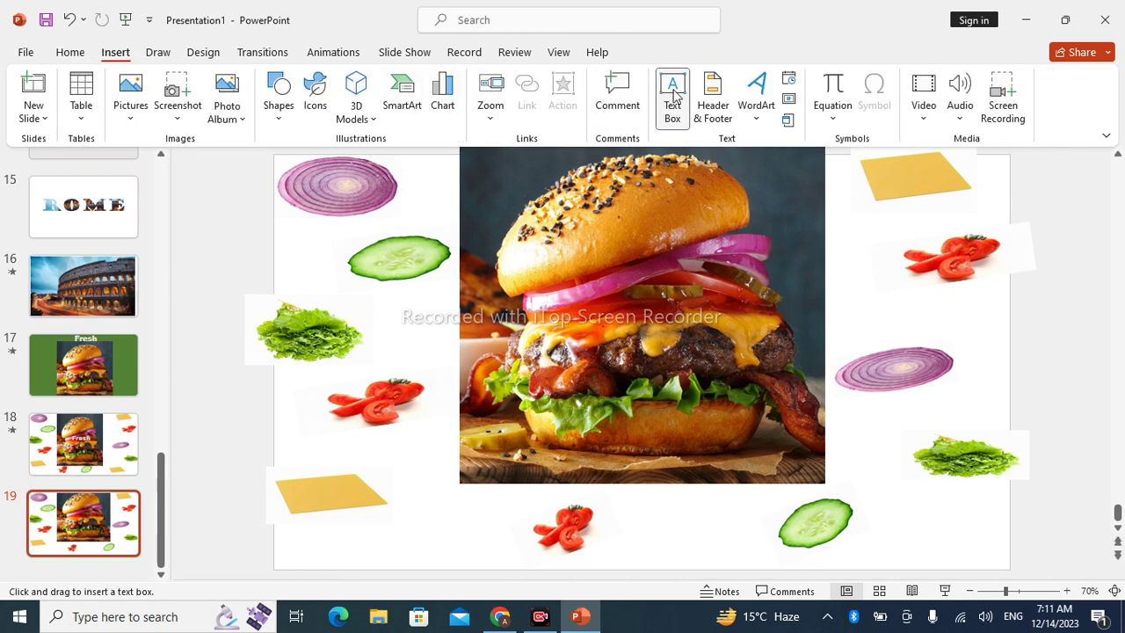
left_click(583, 286)
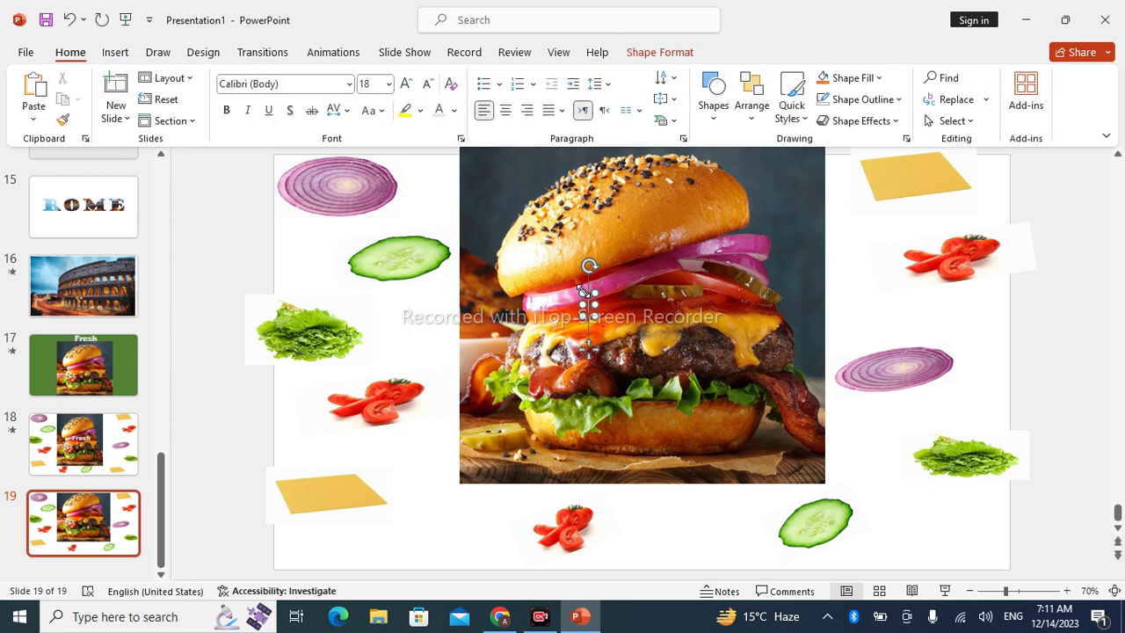
type("Fresh")
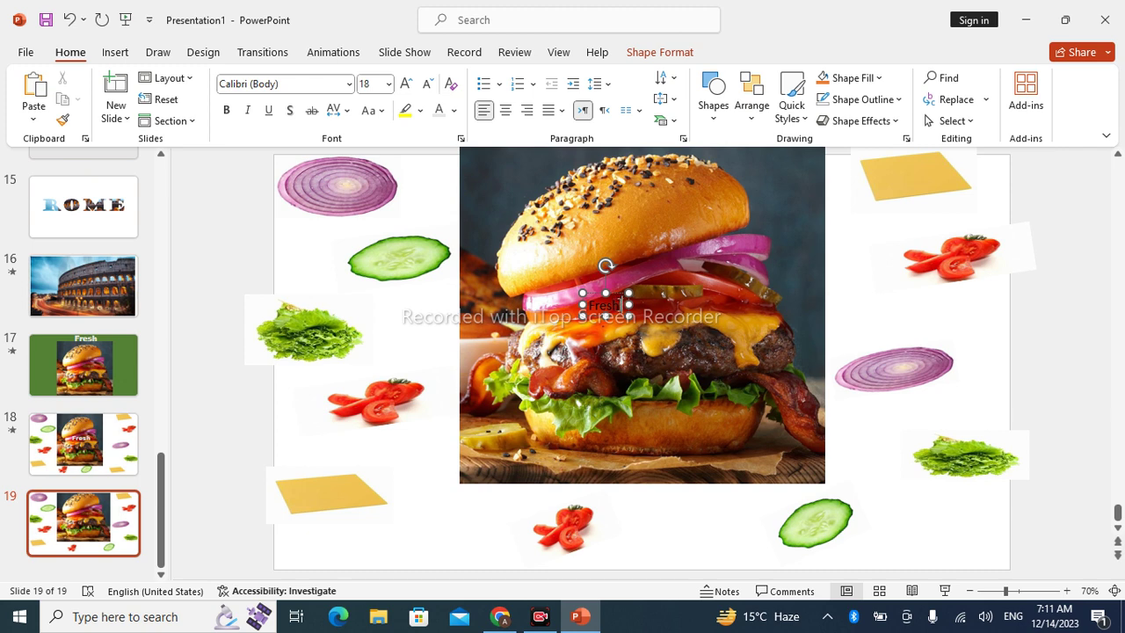
double_click(620, 304)
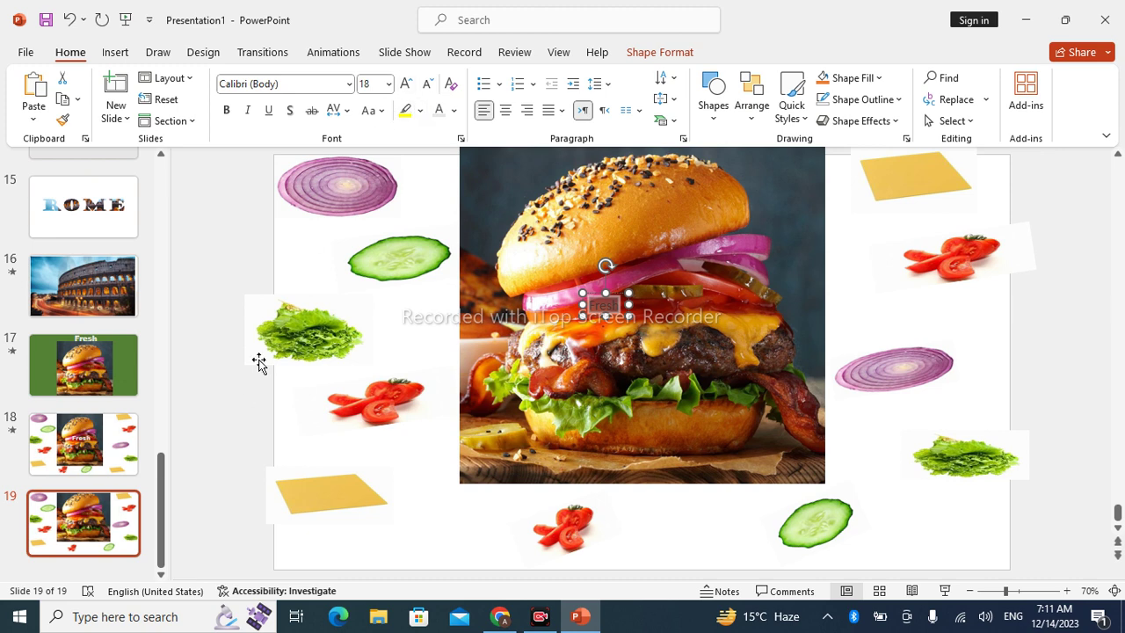
key("ctrl+y")
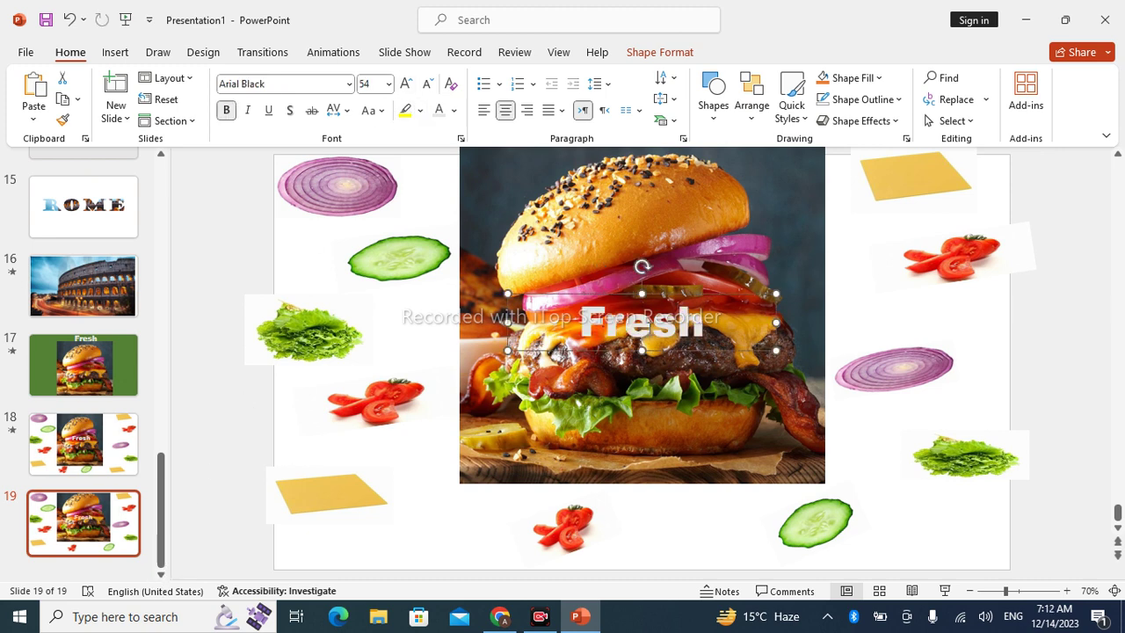
left_click(576, 421)
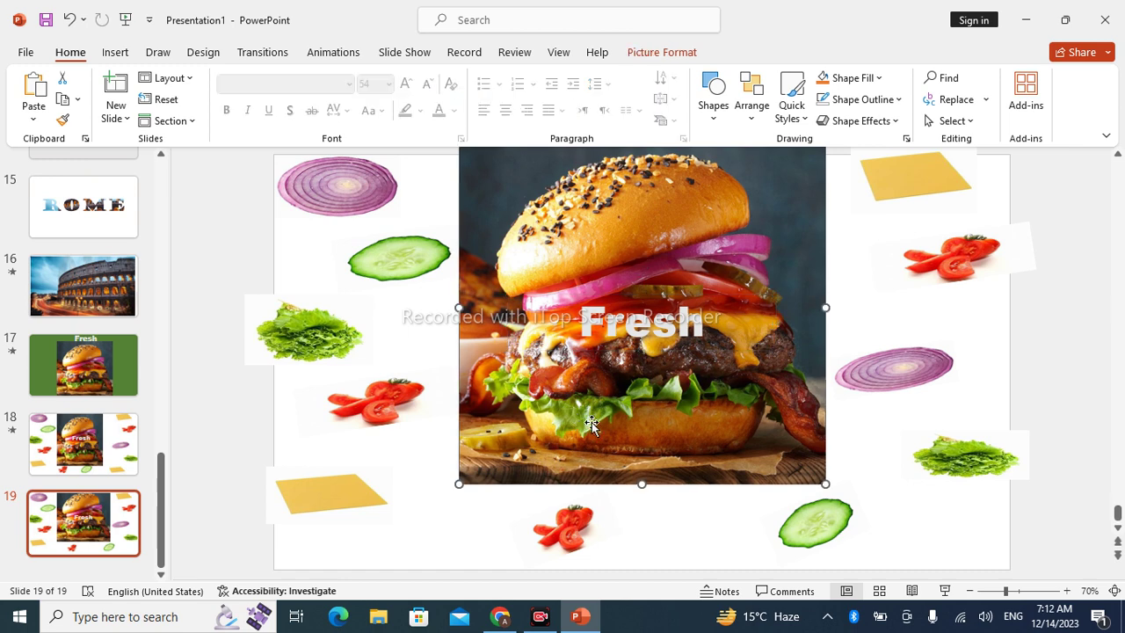
- Lower the burger photo slightly; nudge the bottom tomato down-left and the cucumber down-right
left_click_drag(591, 422, 596, 454)
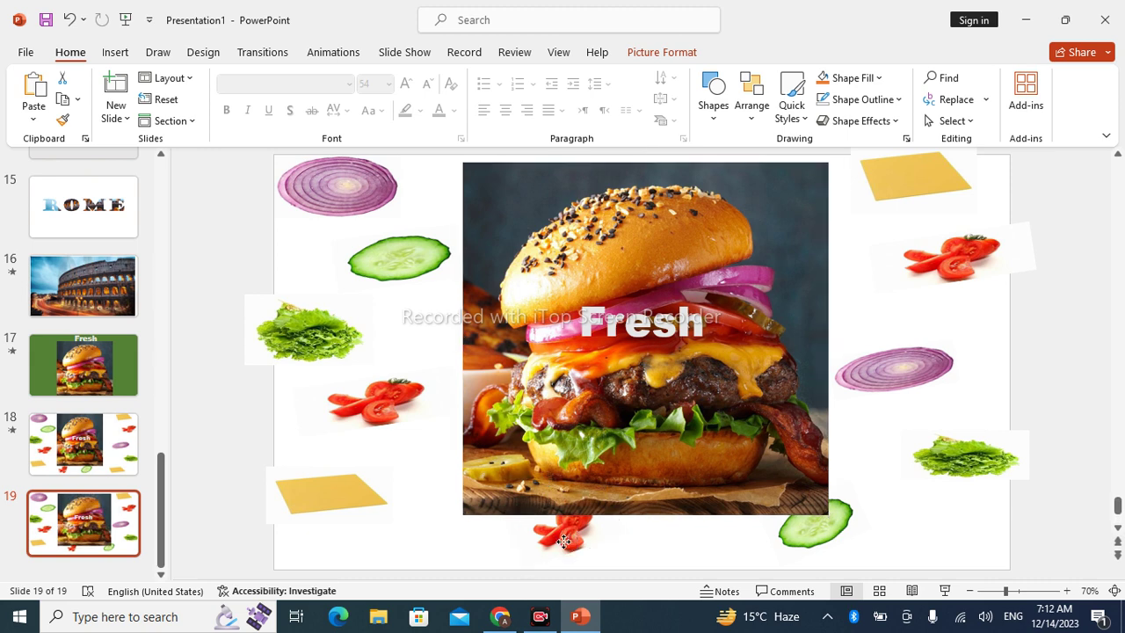
left_click_drag(563, 531, 525, 544)
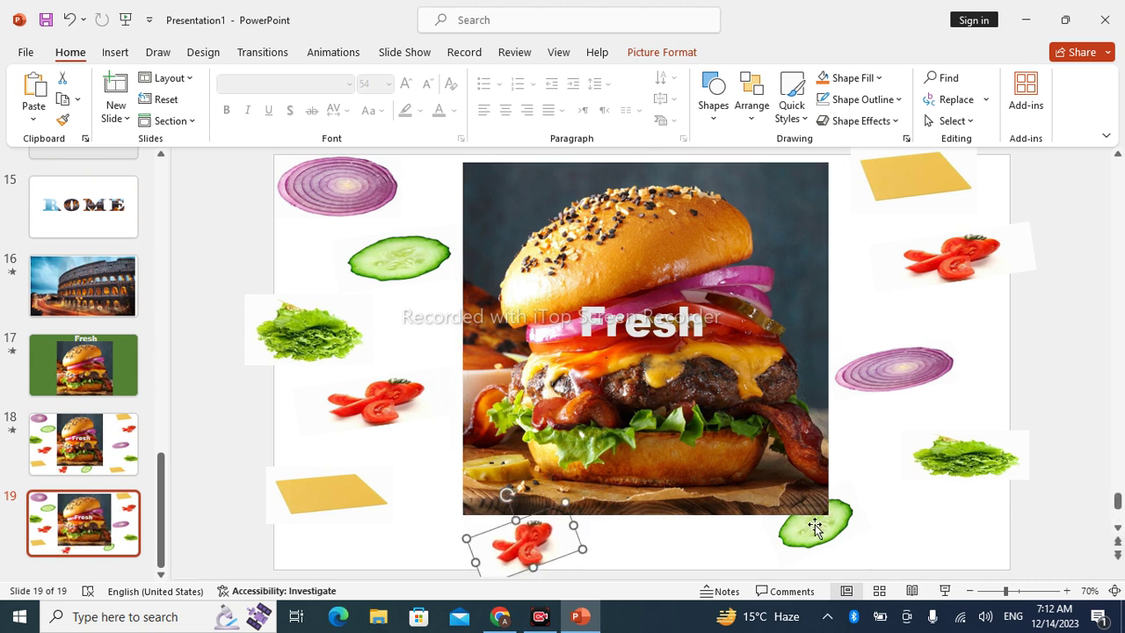
left_click_drag(814, 525, 836, 538)
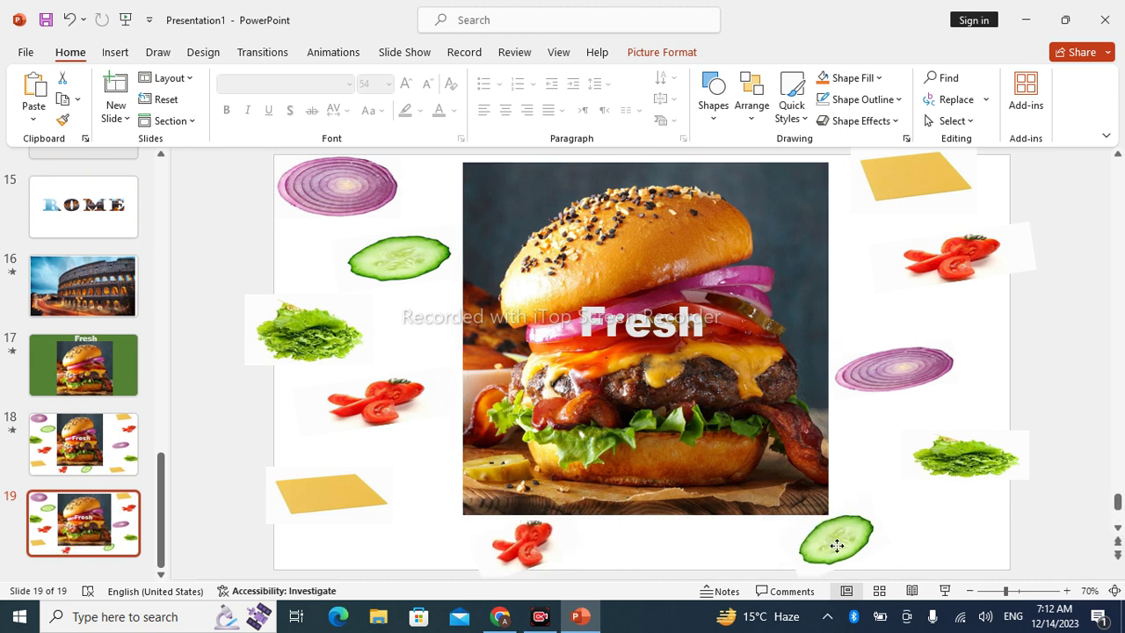
left_click(617, 235)
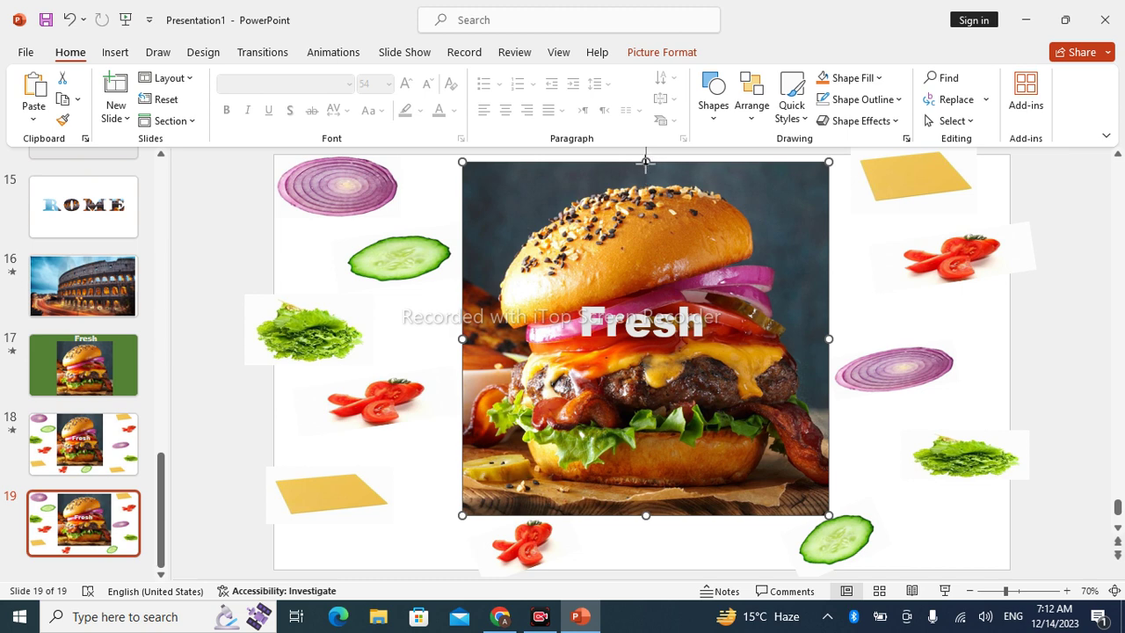
- Shorten the burger photo by bringing its top edge down, then bring up slide 19's options
left_click_drag(645, 162, 646, 183)
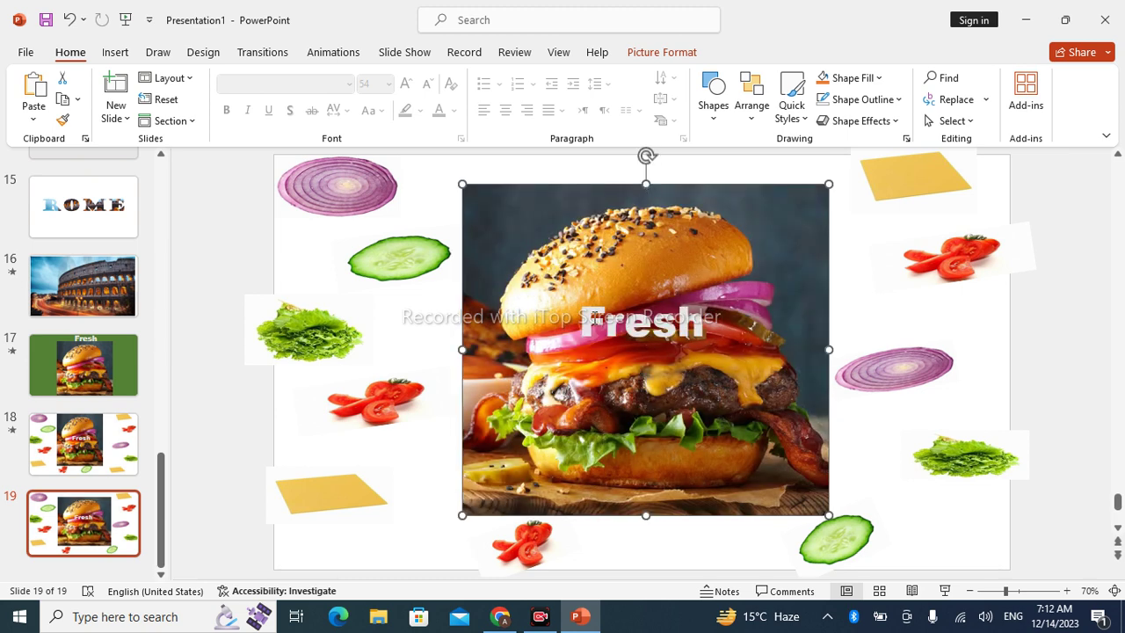
left_click(541, 306)
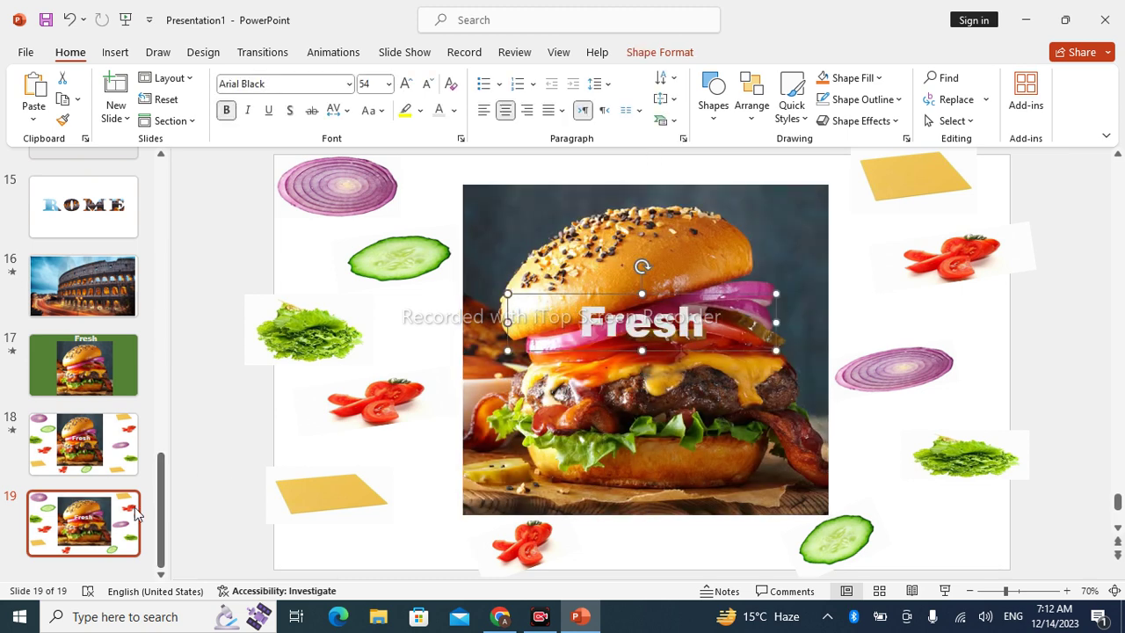
right_click(109, 530)
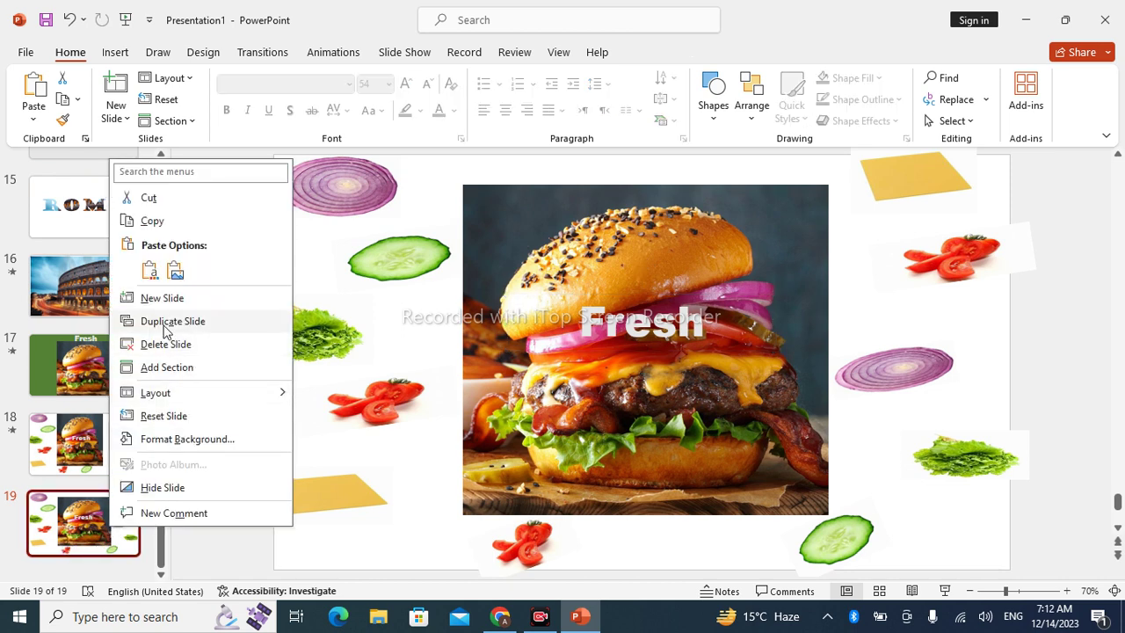
- Duplicate slide 19 as slide 20, then move slide 19's Fresh text to the top
left_click(171, 322)
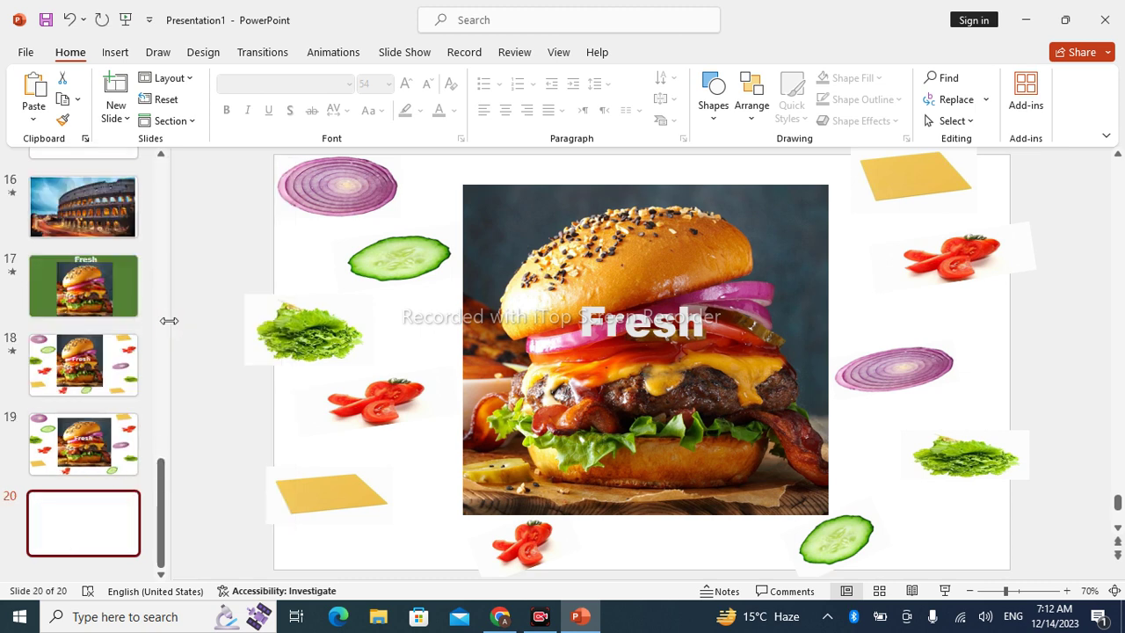
left_click(92, 442)
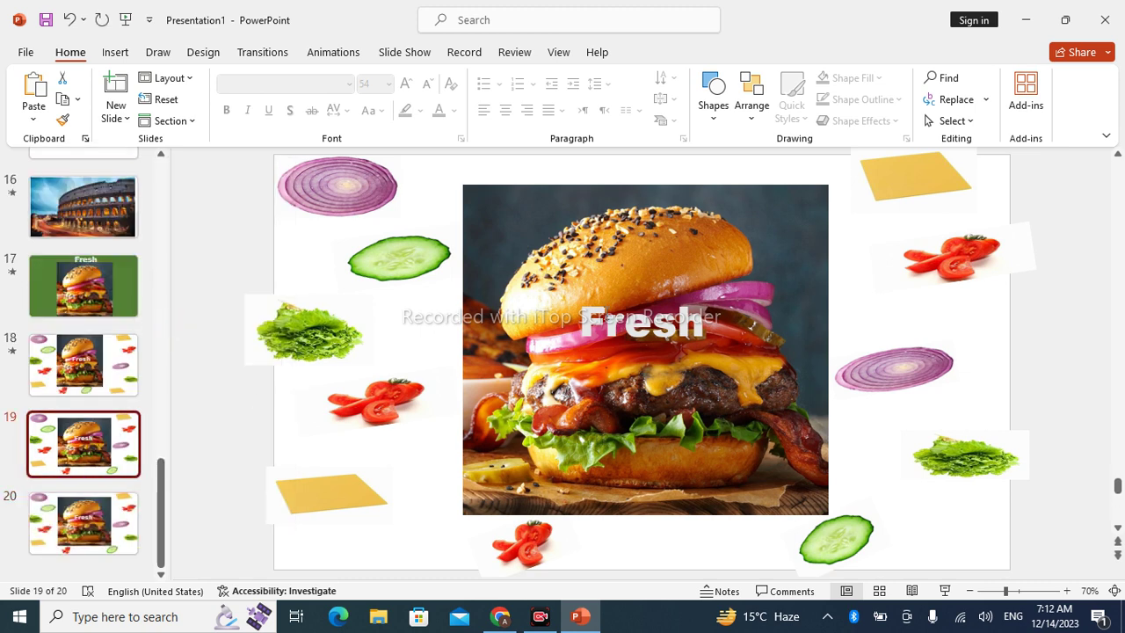
left_click(552, 312)
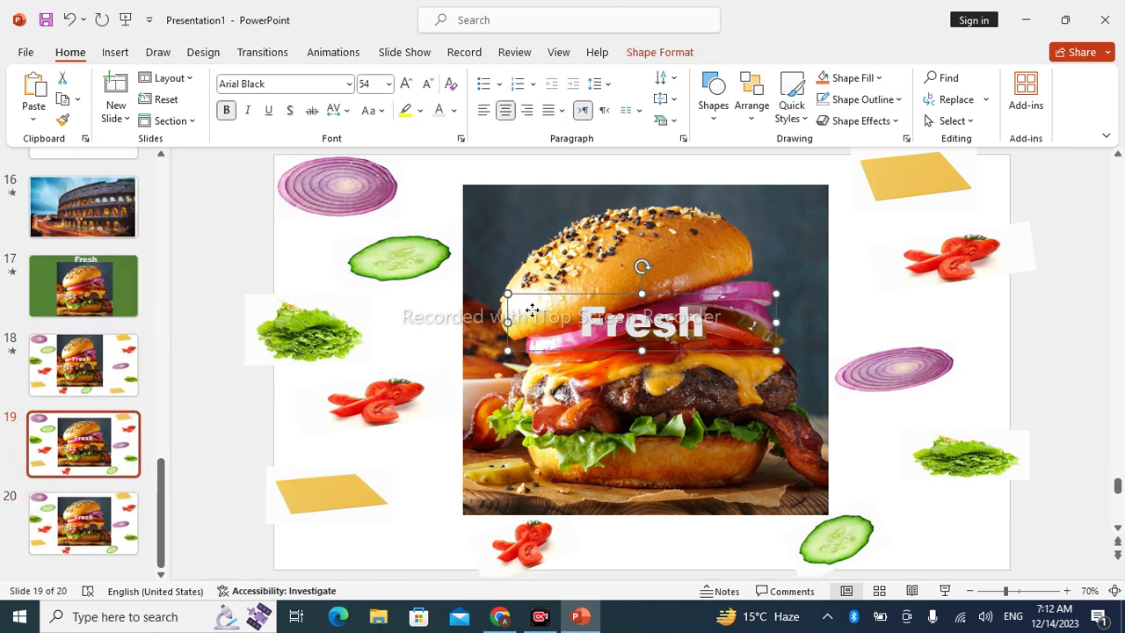
mouse_move(532, 323)
left_mouse_down()
mouse_move(518, 170)
mouse_move(528, 208)
left_mouse_up()
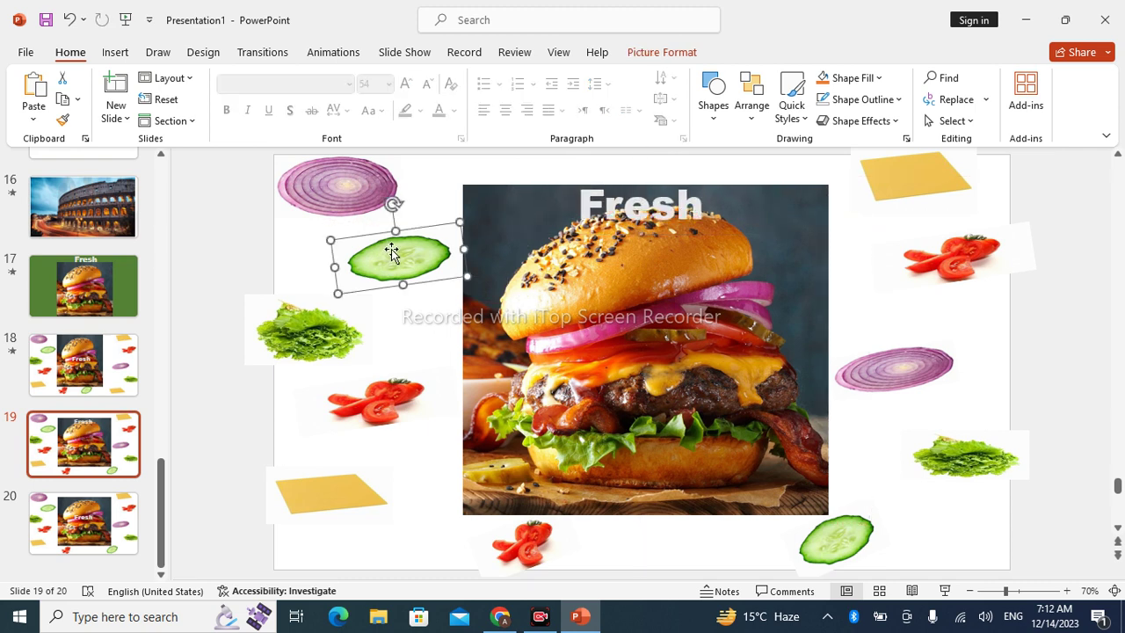
- Gather the cucumber, lettuce, tomato, cheese and red onion onto the burger's centre
left_click_drag(392, 252, 598, 333)
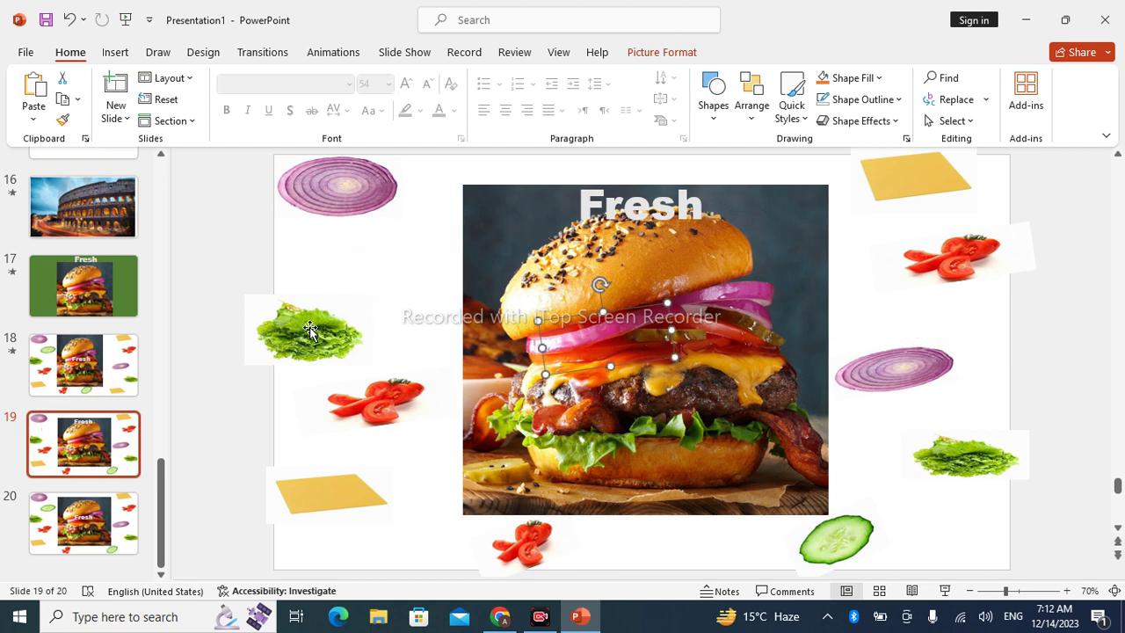
left_click_drag(308, 328, 556, 347)
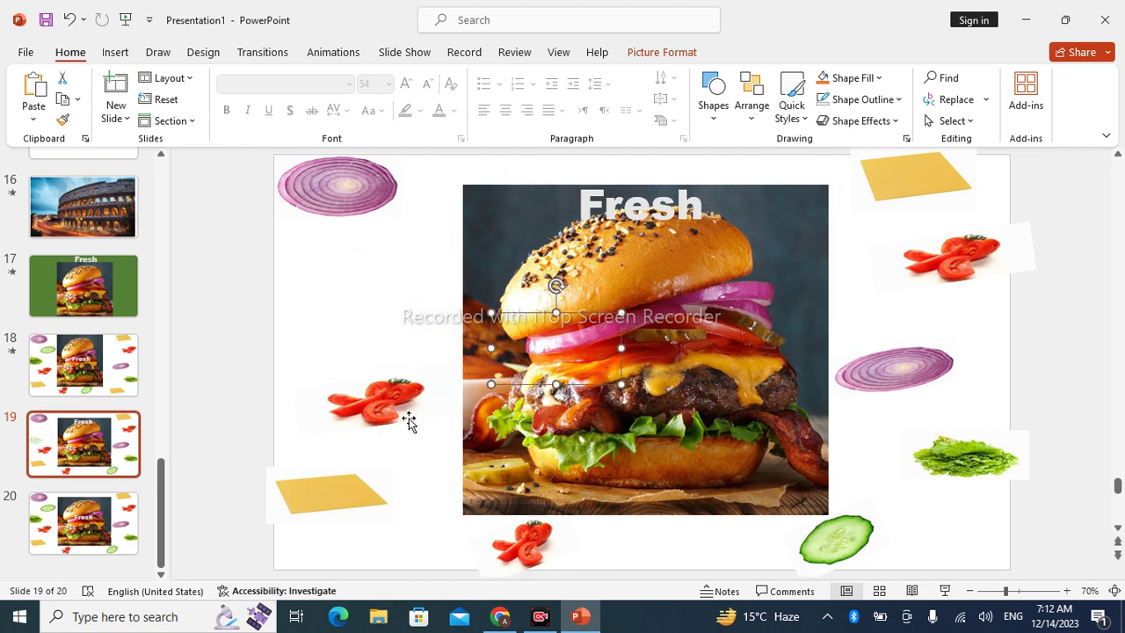
left_click_drag(369, 401, 615, 402)
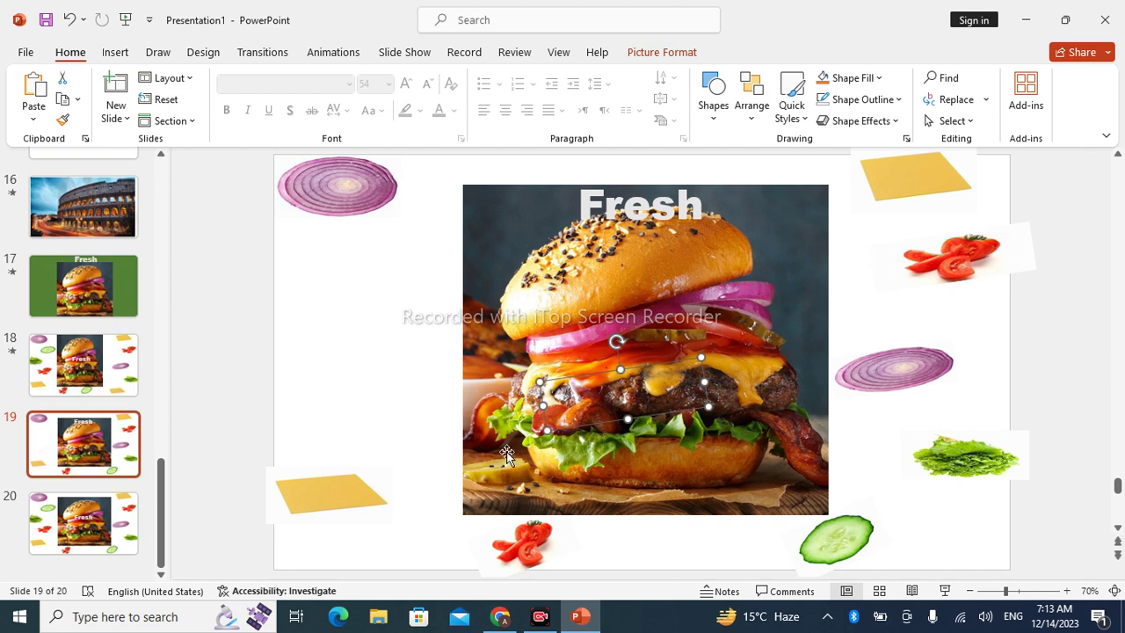
left_click_drag(326, 495, 543, 360)
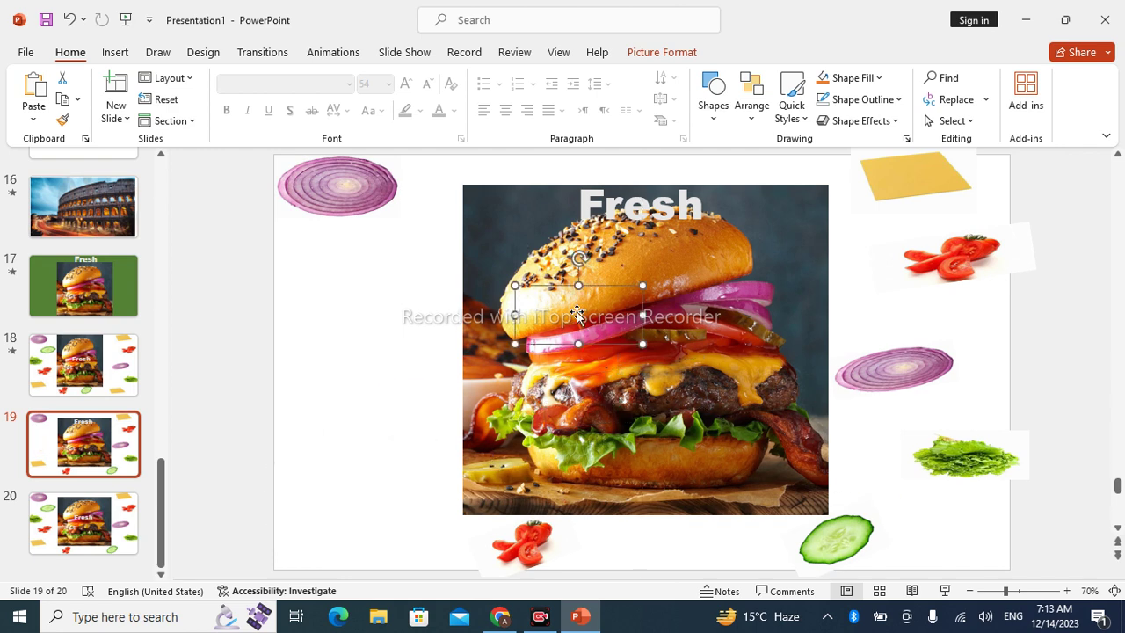
left_click_drag(336, 186, 585, 359)
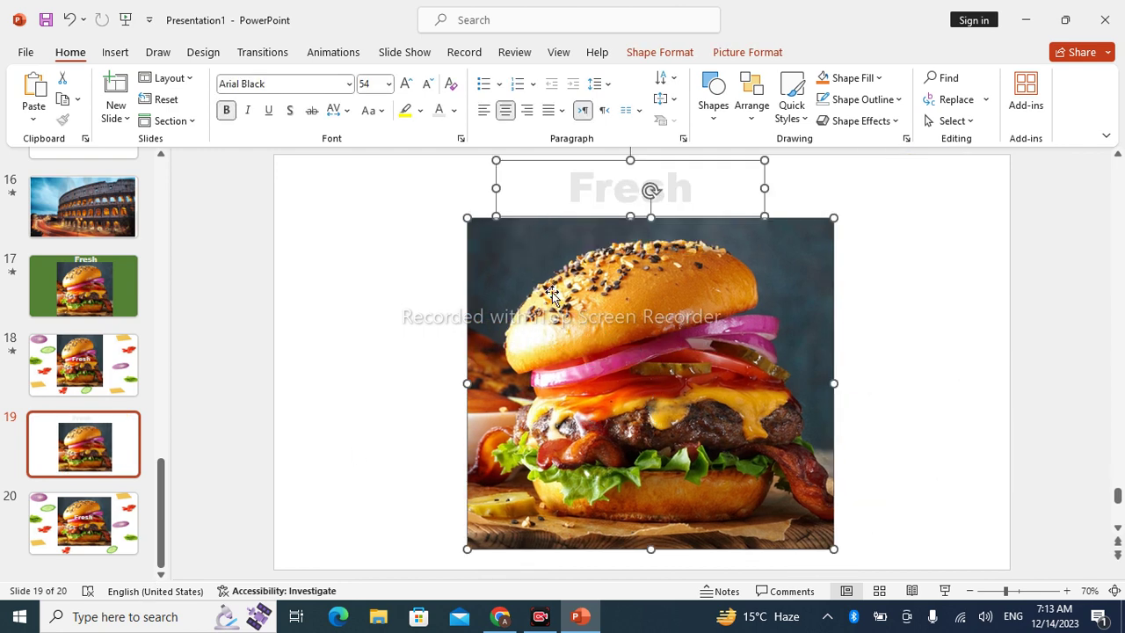
- Bring the burger picture to the front so it hides the gathered ingredients
right_click(551, 292)
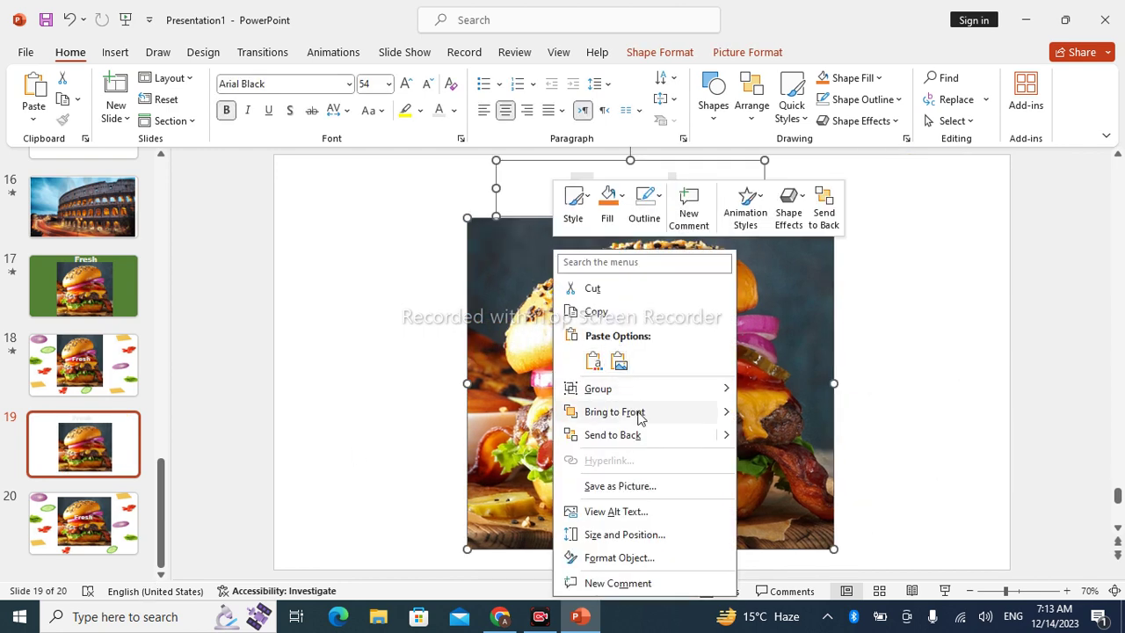
mouse_move(614, 411)
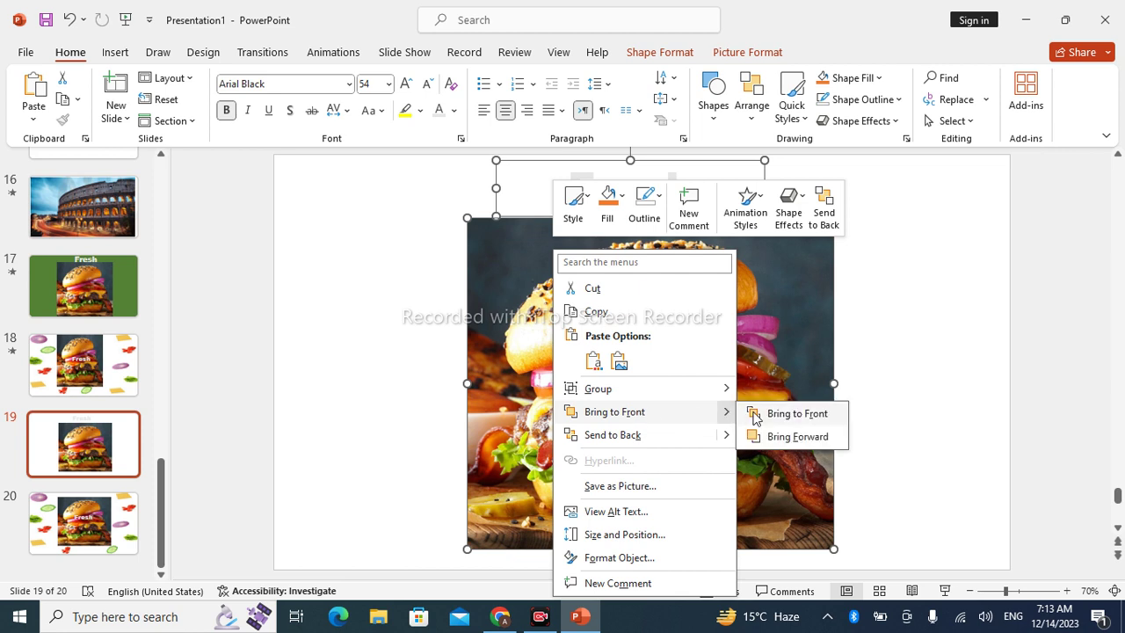
left_click(798, 413)
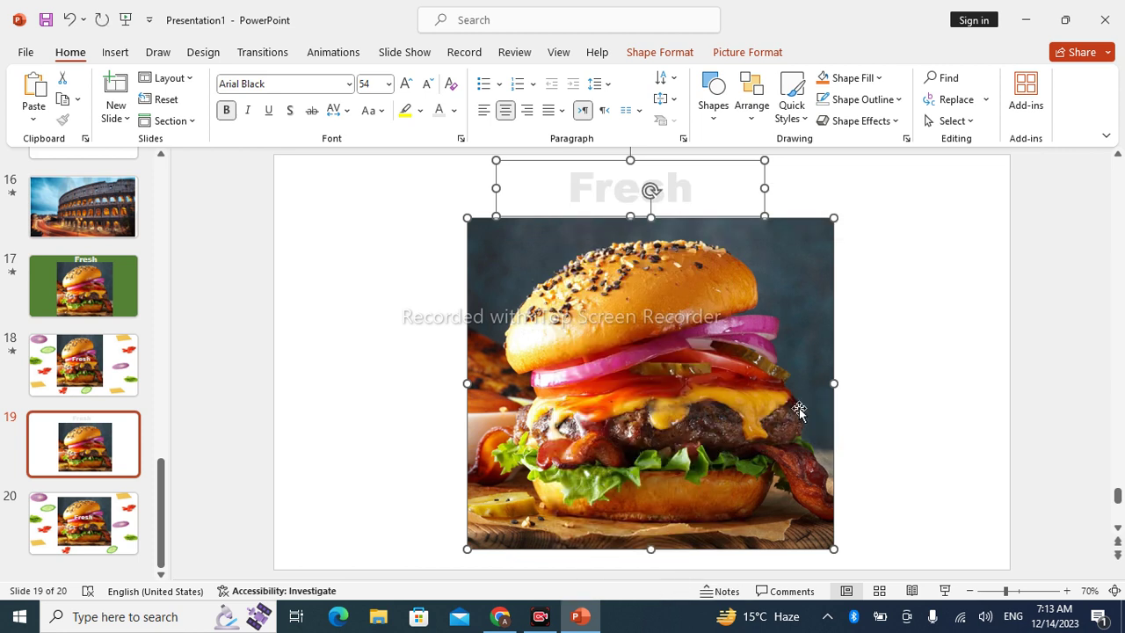
left_click(334, 335)
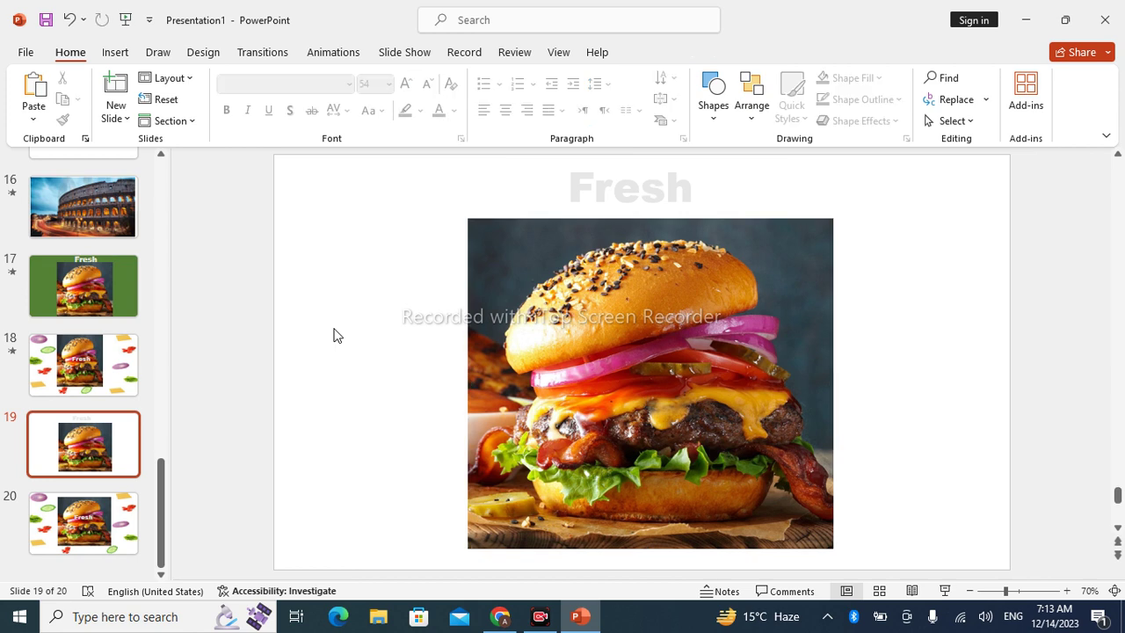
right_click(334, 335)
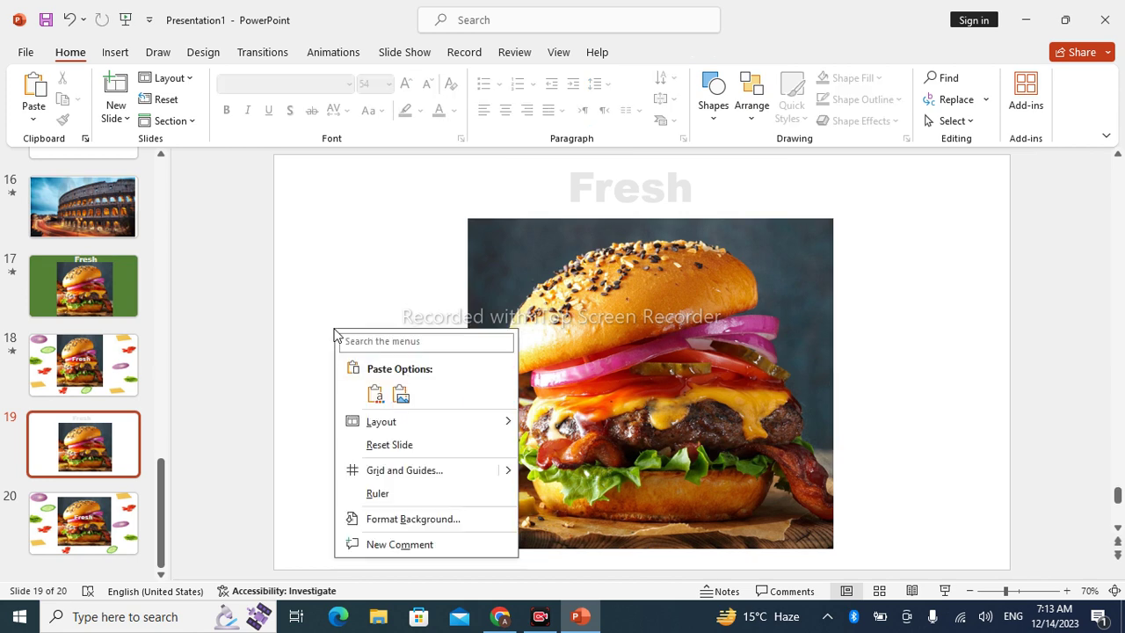
- Give slide 19 a light green solid-fill background, then go to slide 20
left_click(394, 523)
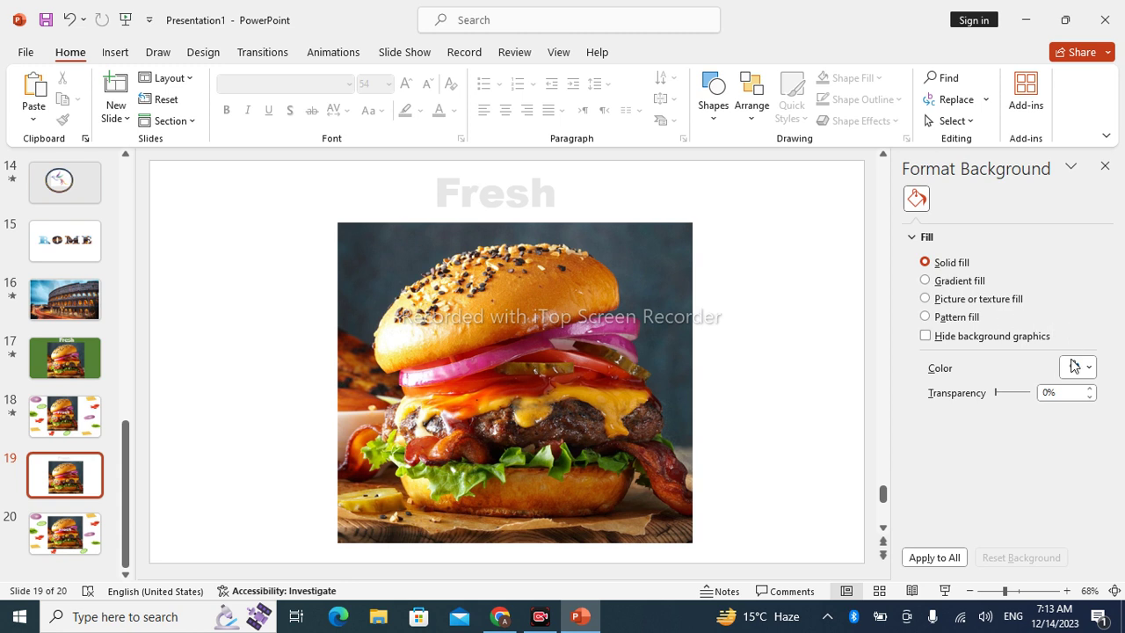
left_click(1088, 369)
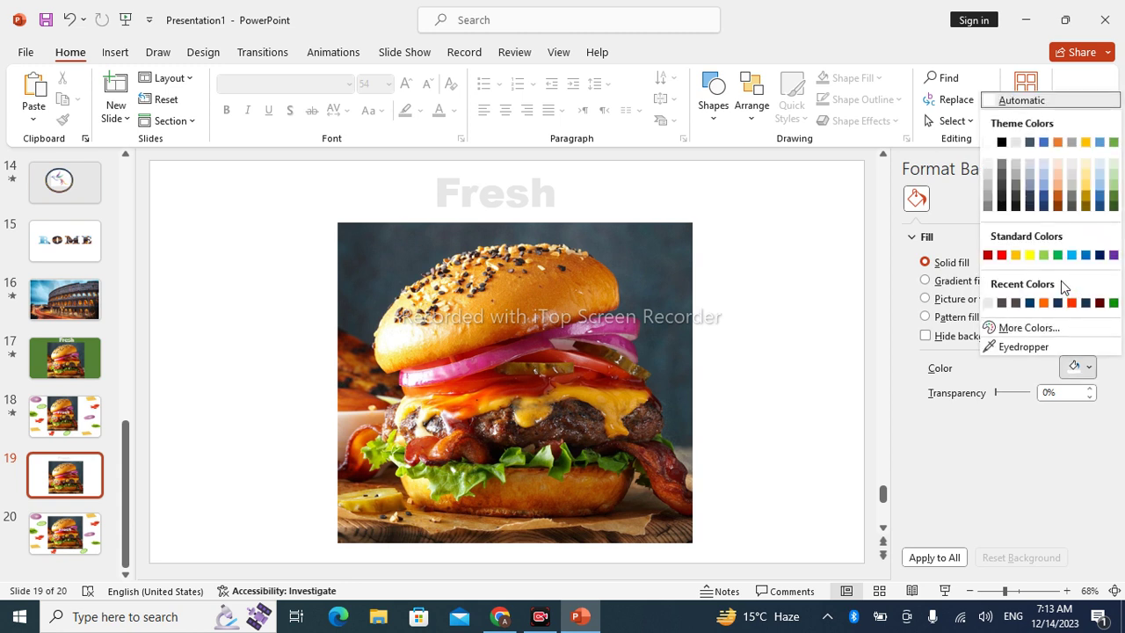
left_click(1043, 255)
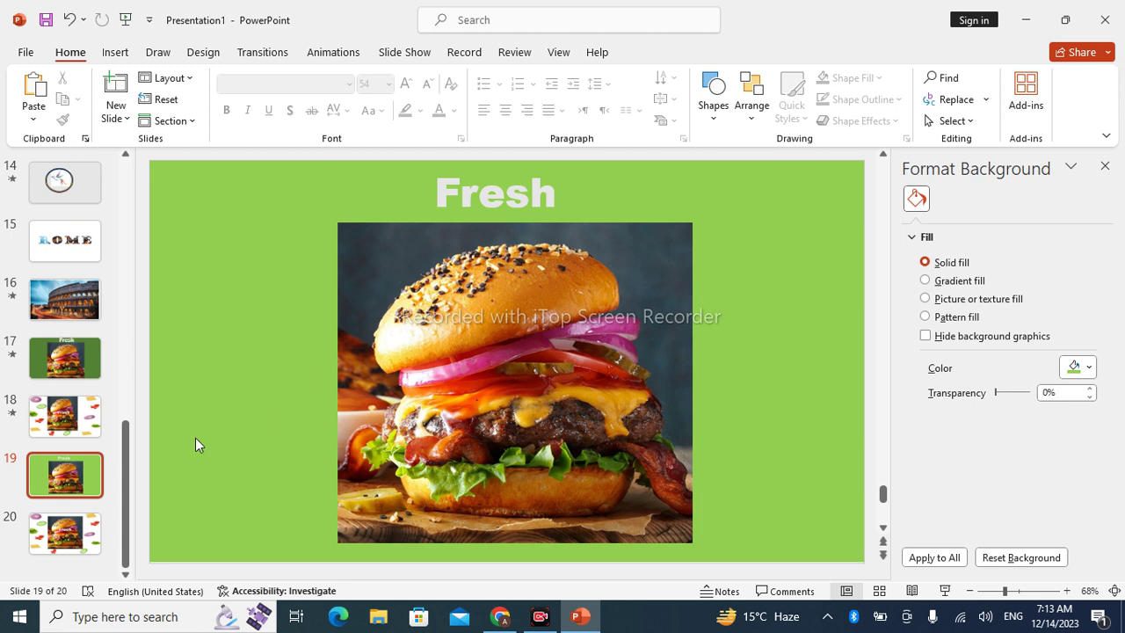
left_click(70, 533)
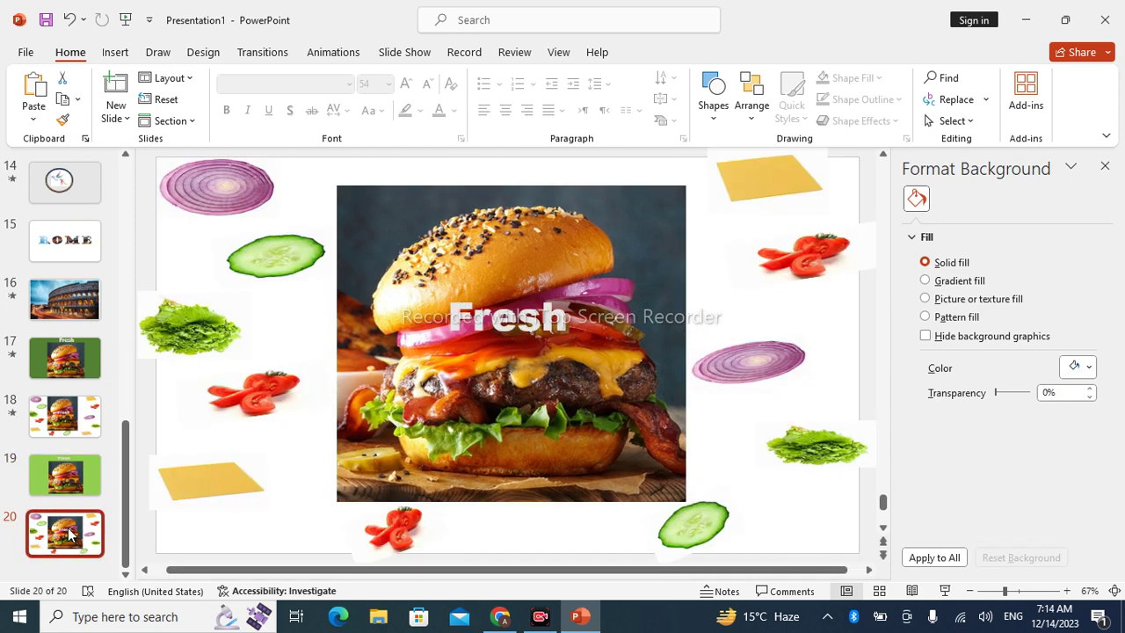
key("Up")
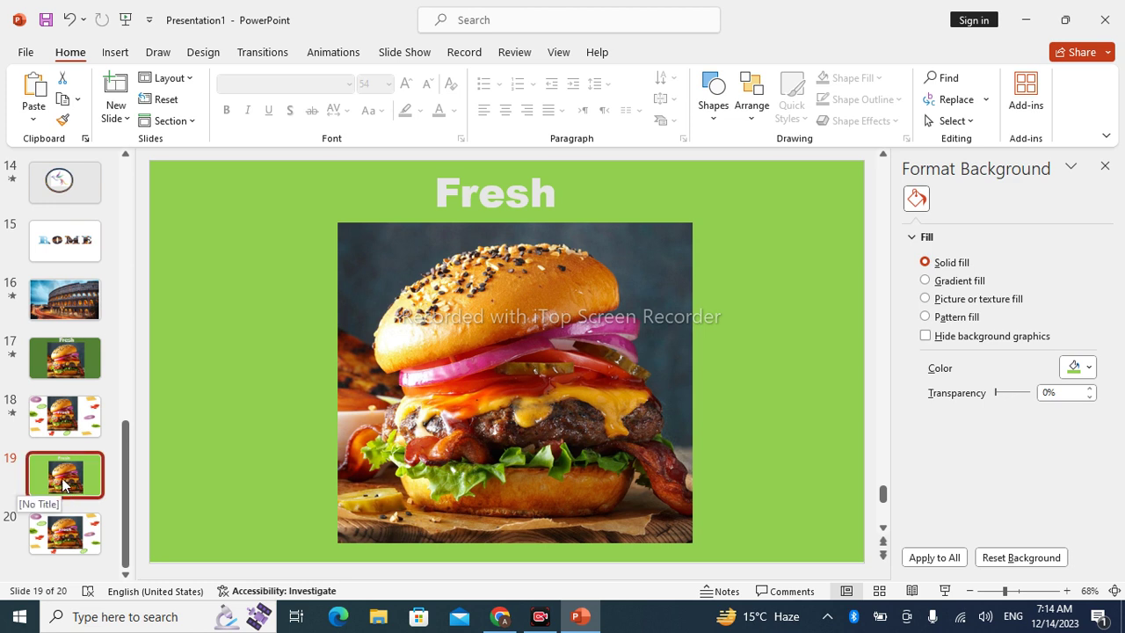
left_click(72, 529)
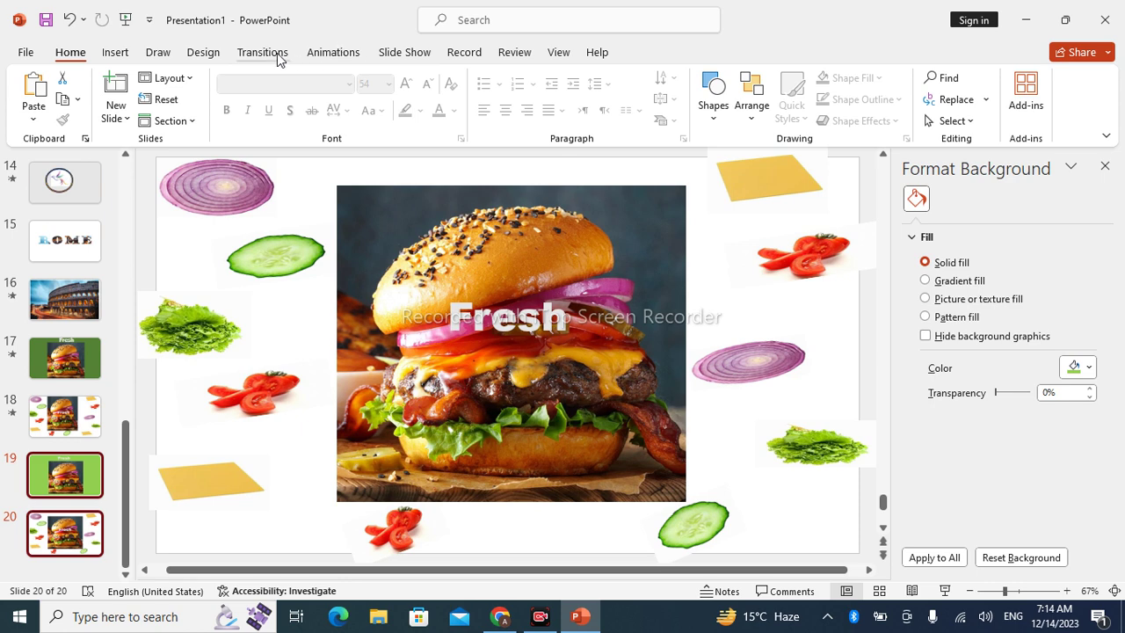
- Apply the Morph transition to slide 20
left_click(277, 57)
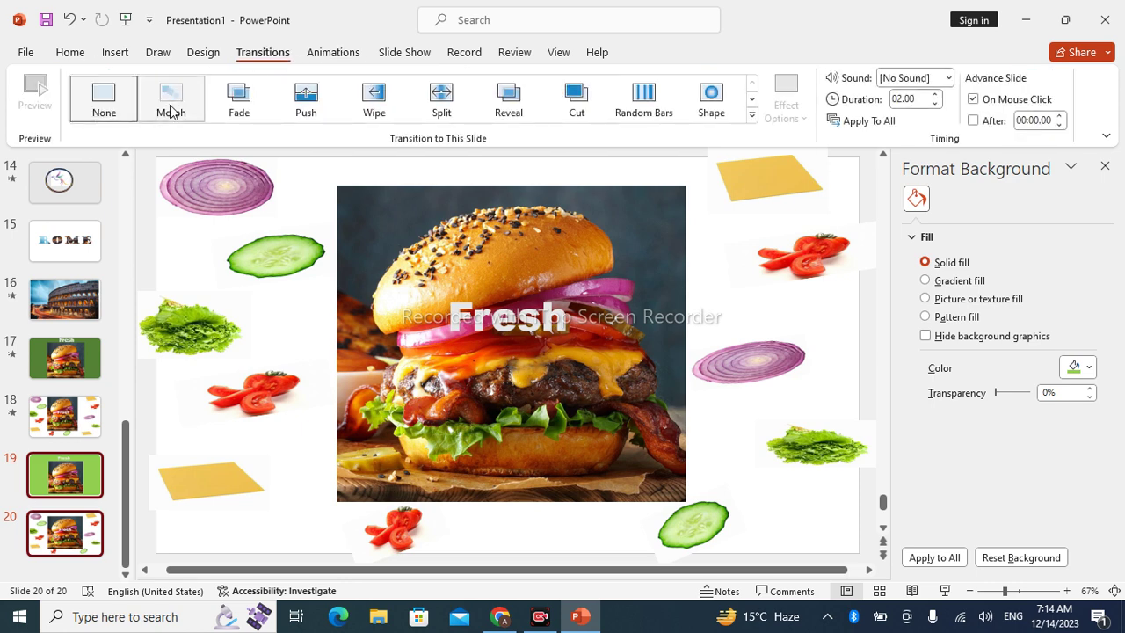
left_click(171, 110)
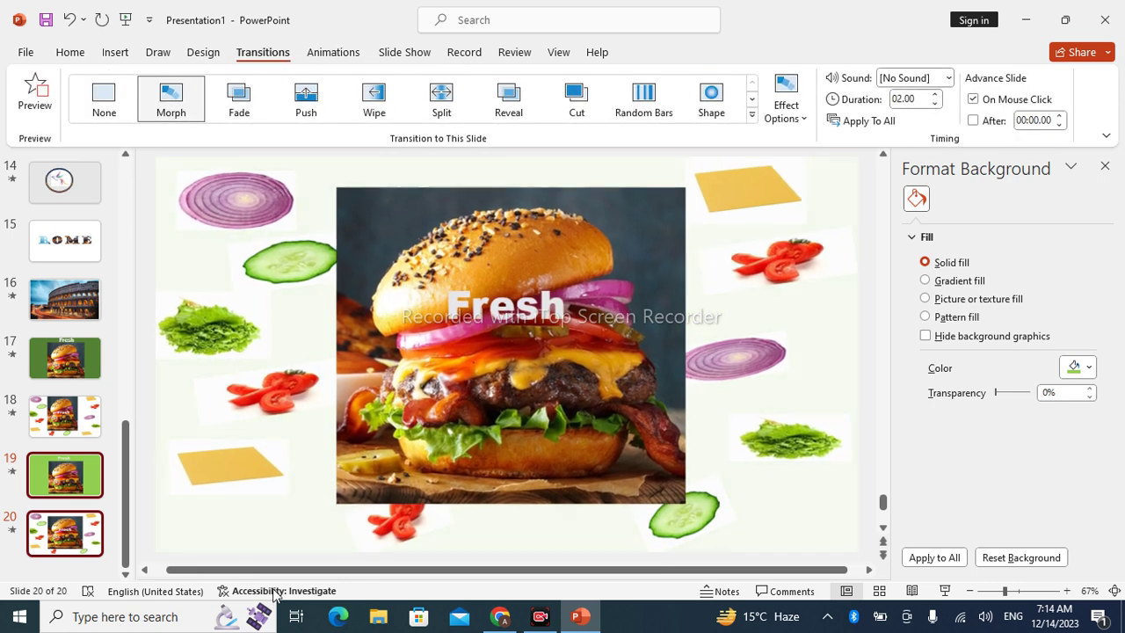